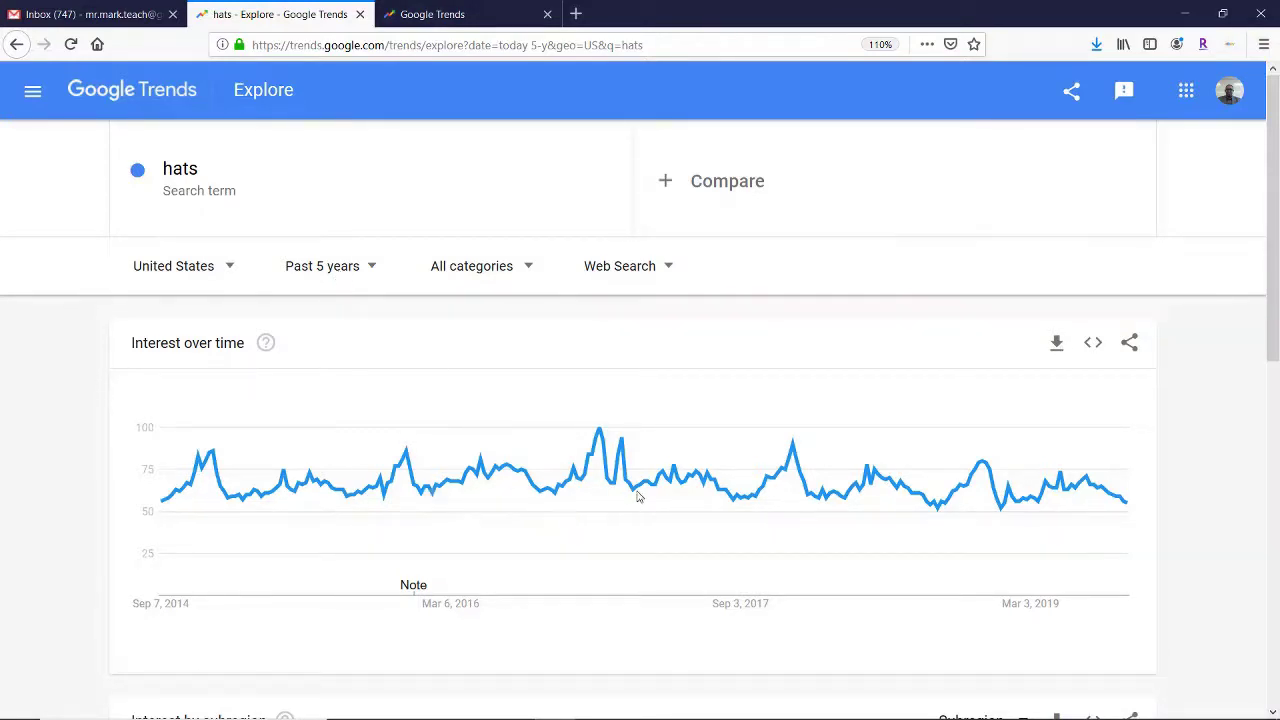
Bring the 'Google Trends Analyzer - Final' workbook in Excel to the front.
mouse_move(590, 707)
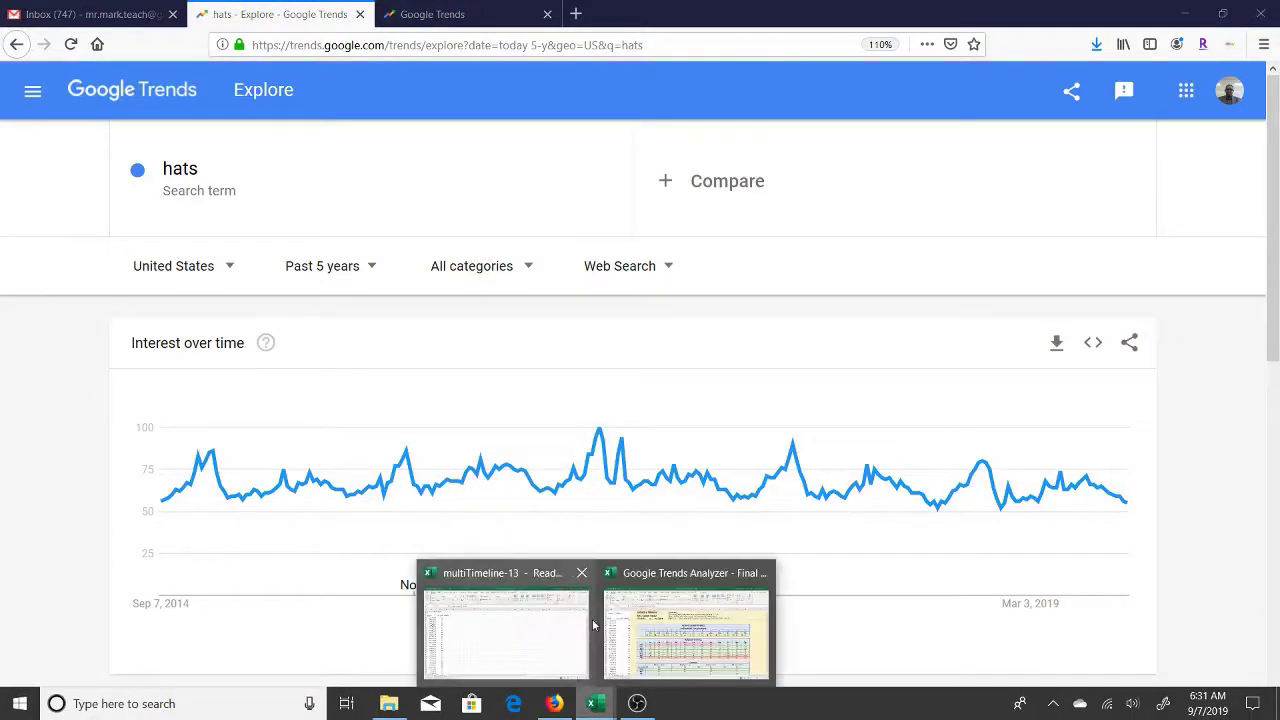
left_click(657, 600)
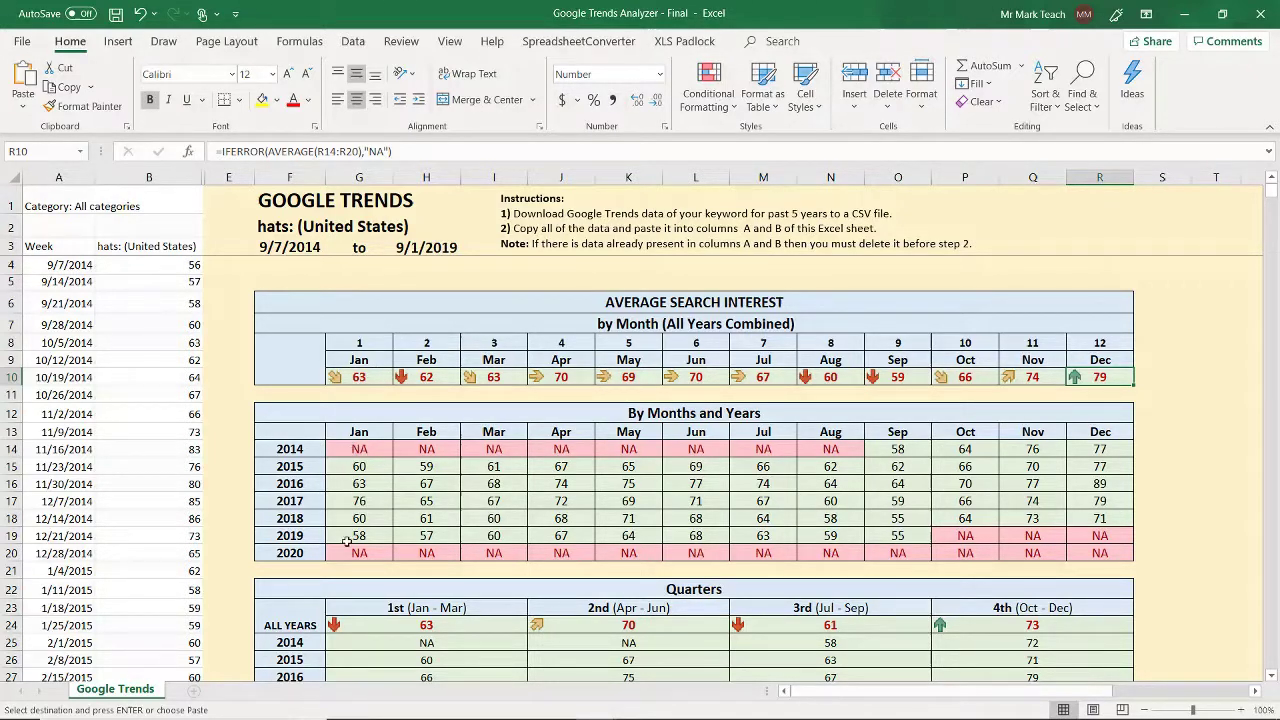
left_click(366, 377)
left_click(426, 373)
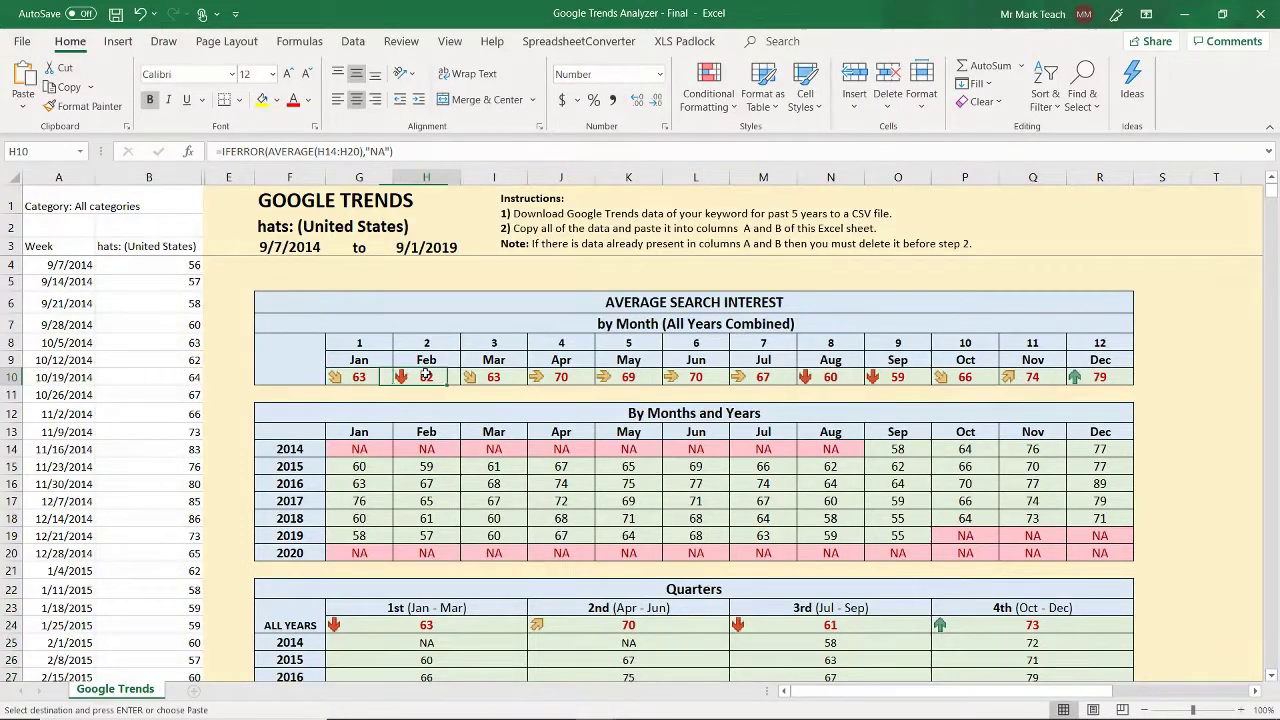
left_click(500, 376)
left_click(556, 380)
left_click(614, 378)
left_click(690, 376)
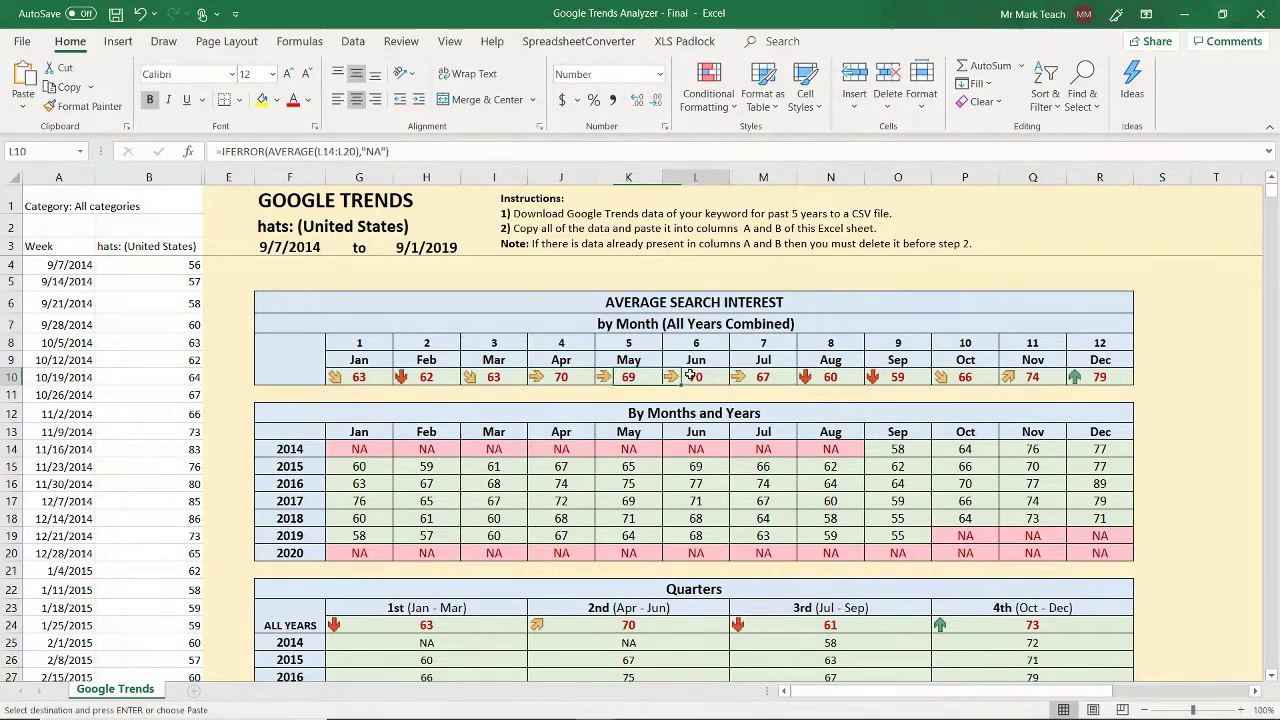
left_click(760, 377)
left_click(828, 377)
left_click(897, 377)
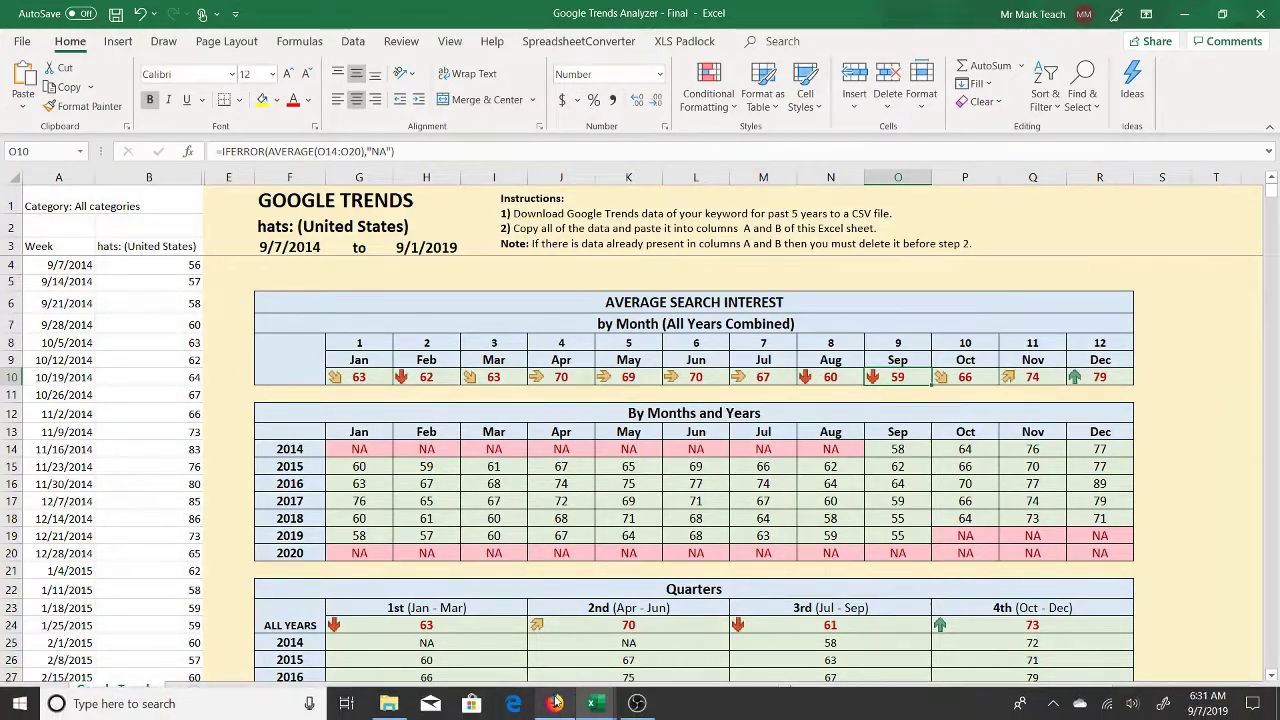
Return to the Firefox Google Trends page with the five-year US 'hats' chart.
left_click(555, 703)
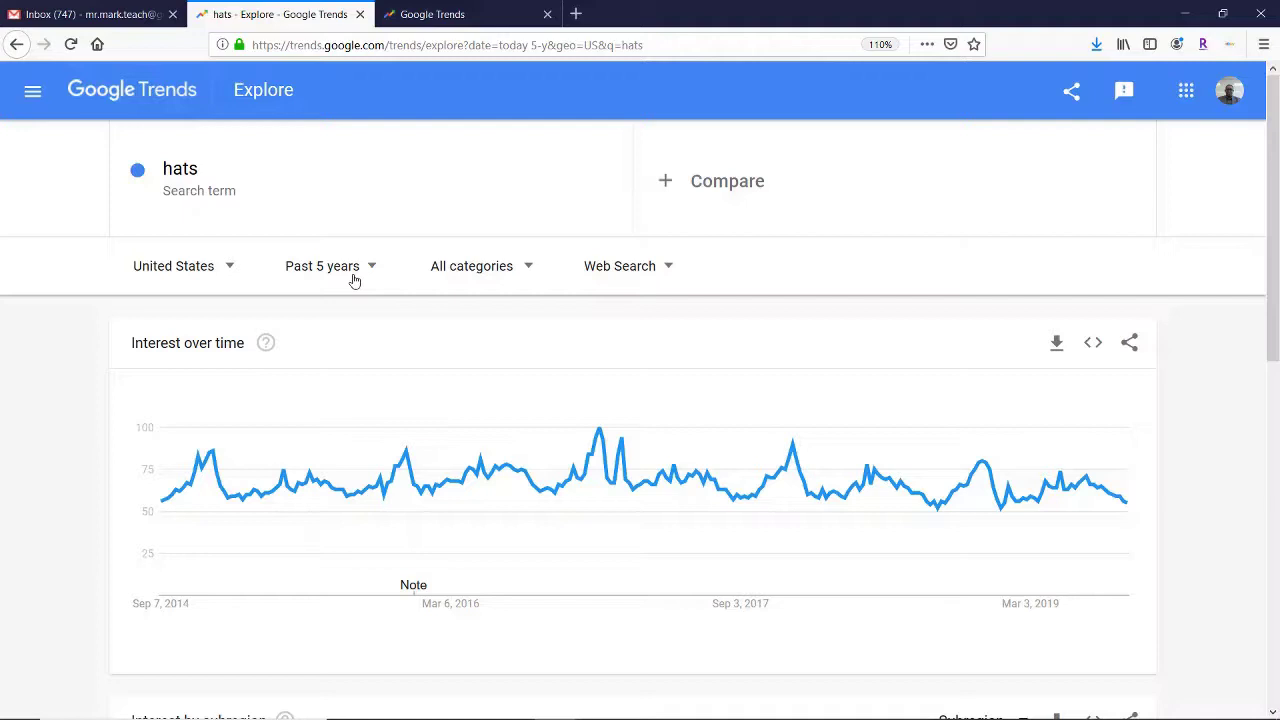
mouse_move(216, 481)
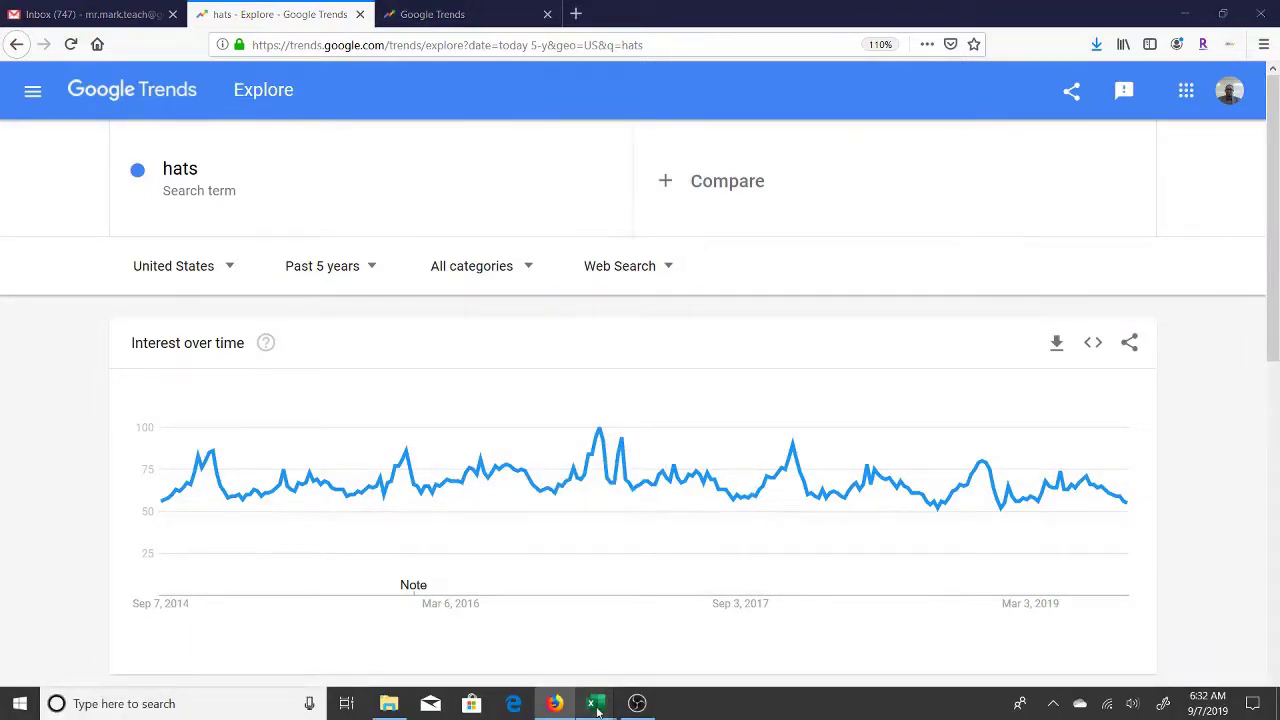
Switch back to the analyzer and inspect the December all-years and September 2014 average formulas.
mouse_move(595, 703)
left_click(653, 588)
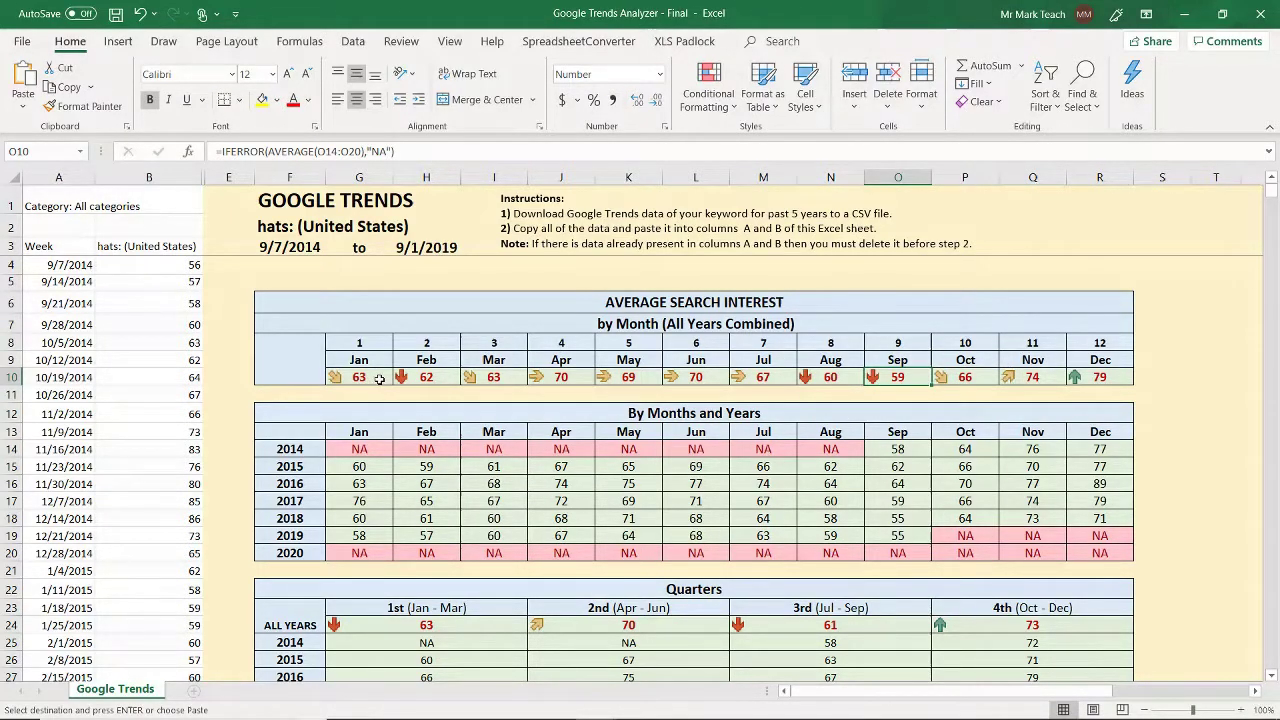
left_click(1086, 380)
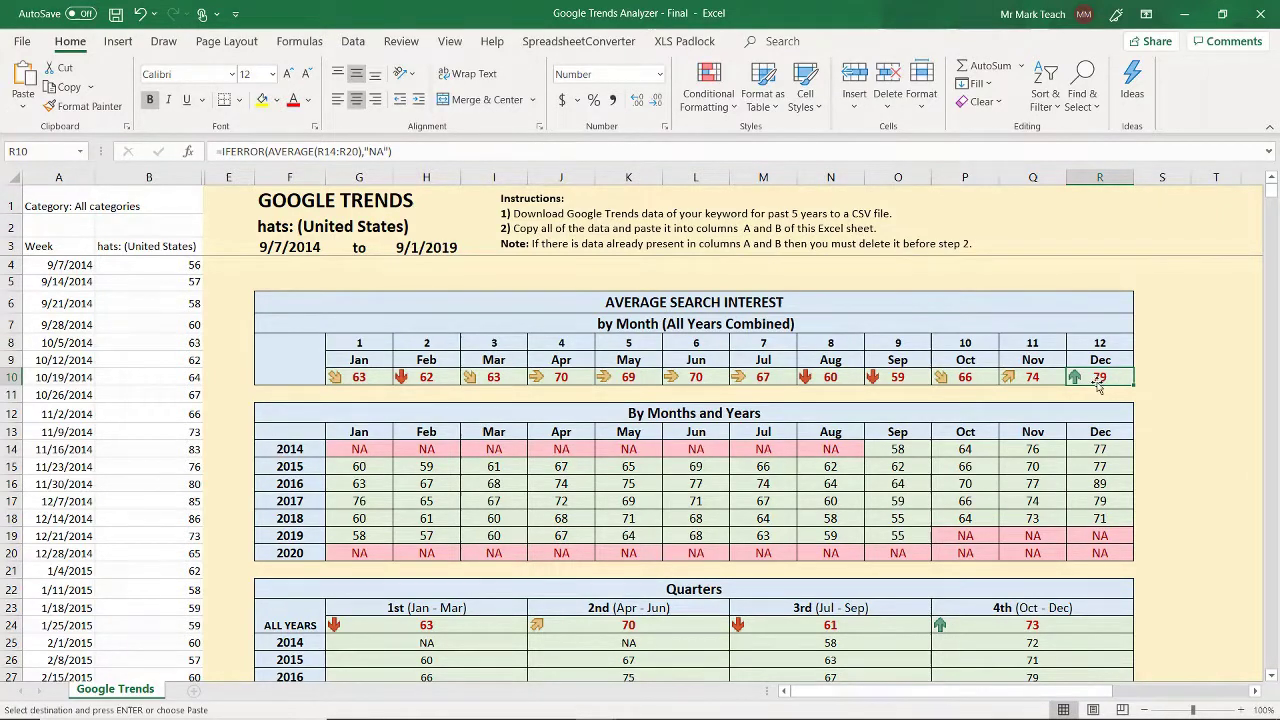
left_click(893, 447)
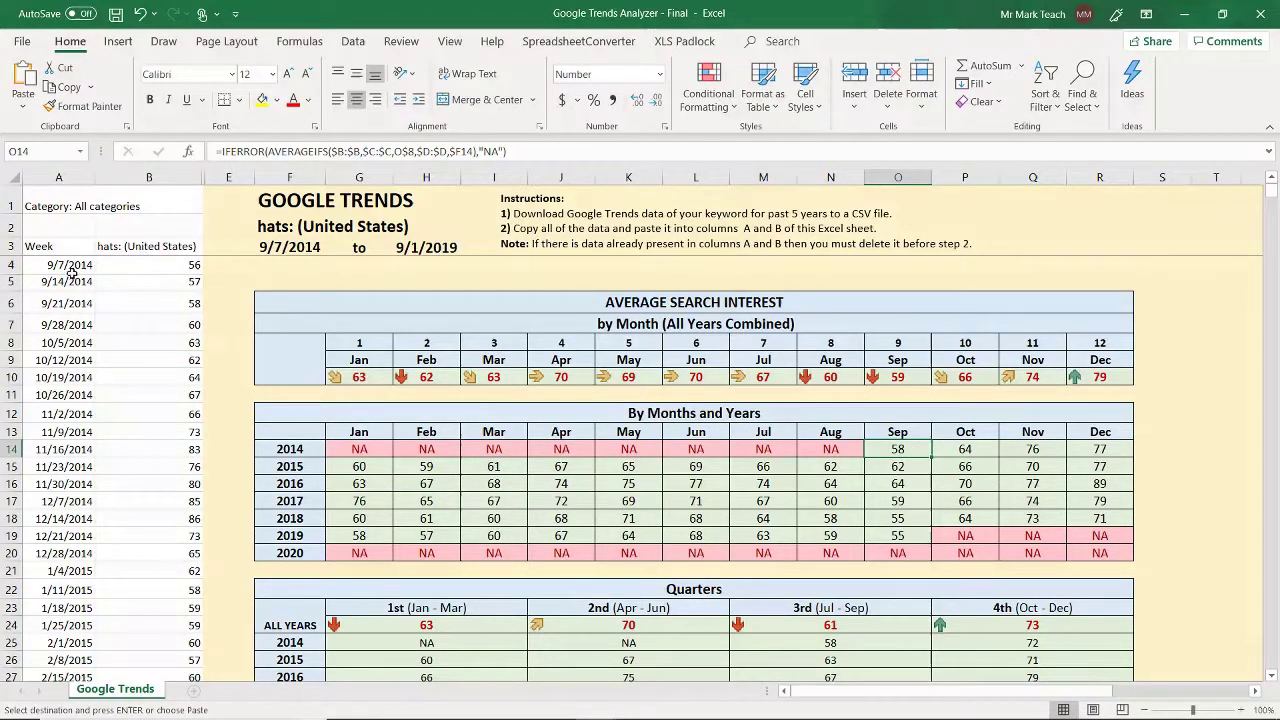
Select the September 2014 weekly rows, then check and select the October 2014 ones.
left_click_drag(72, 272, 164, 317)
key("ctrl+v")
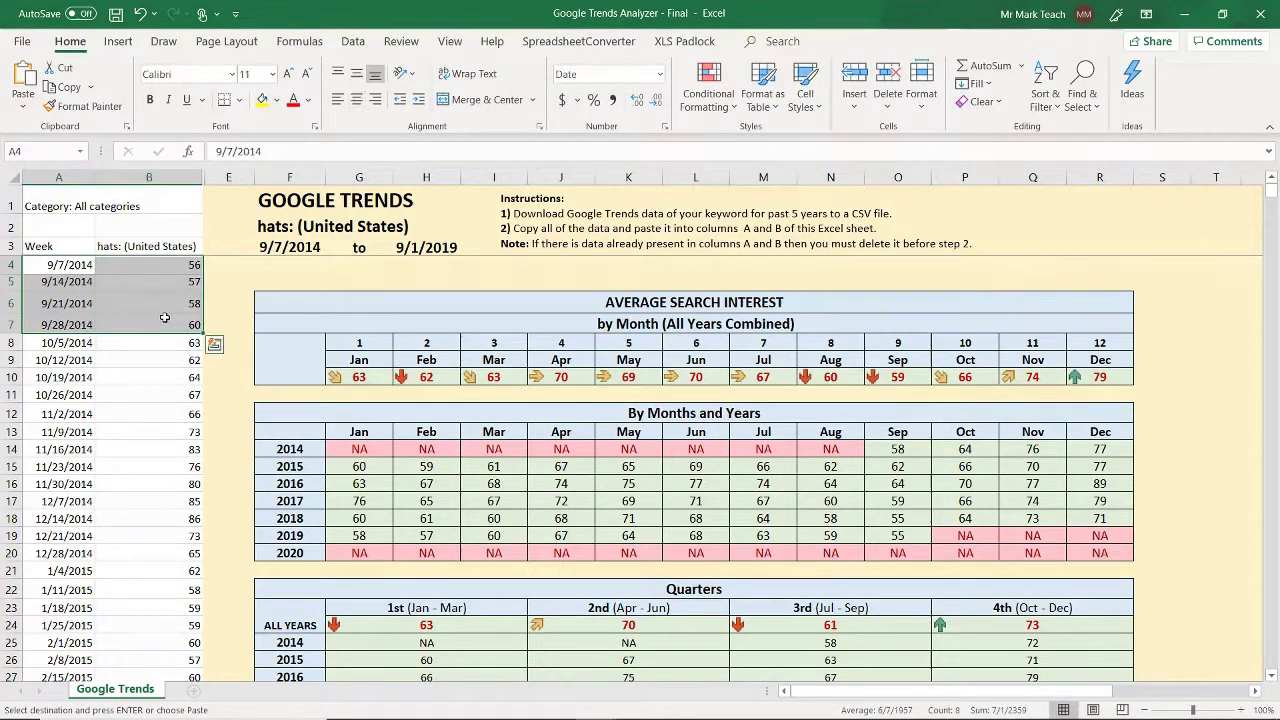
left_click_drag(40, 268, 155, 324)
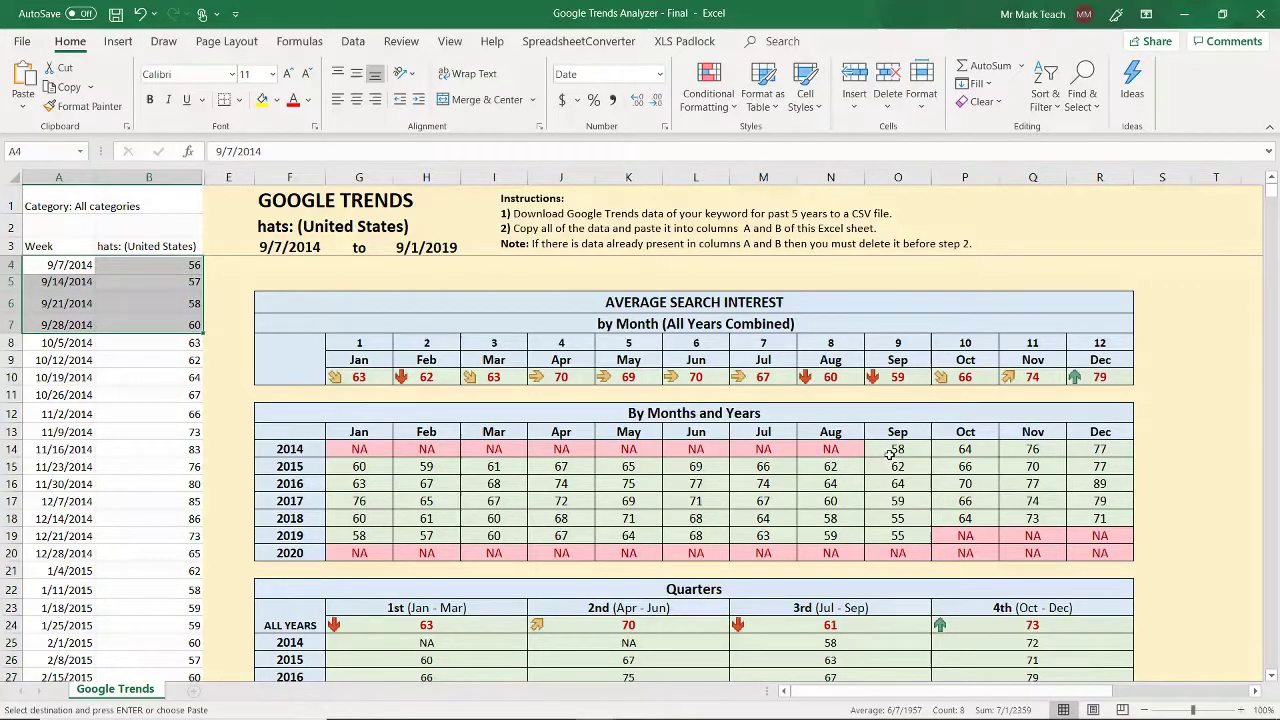
key("ctrl+v")
left_click(494, 377)
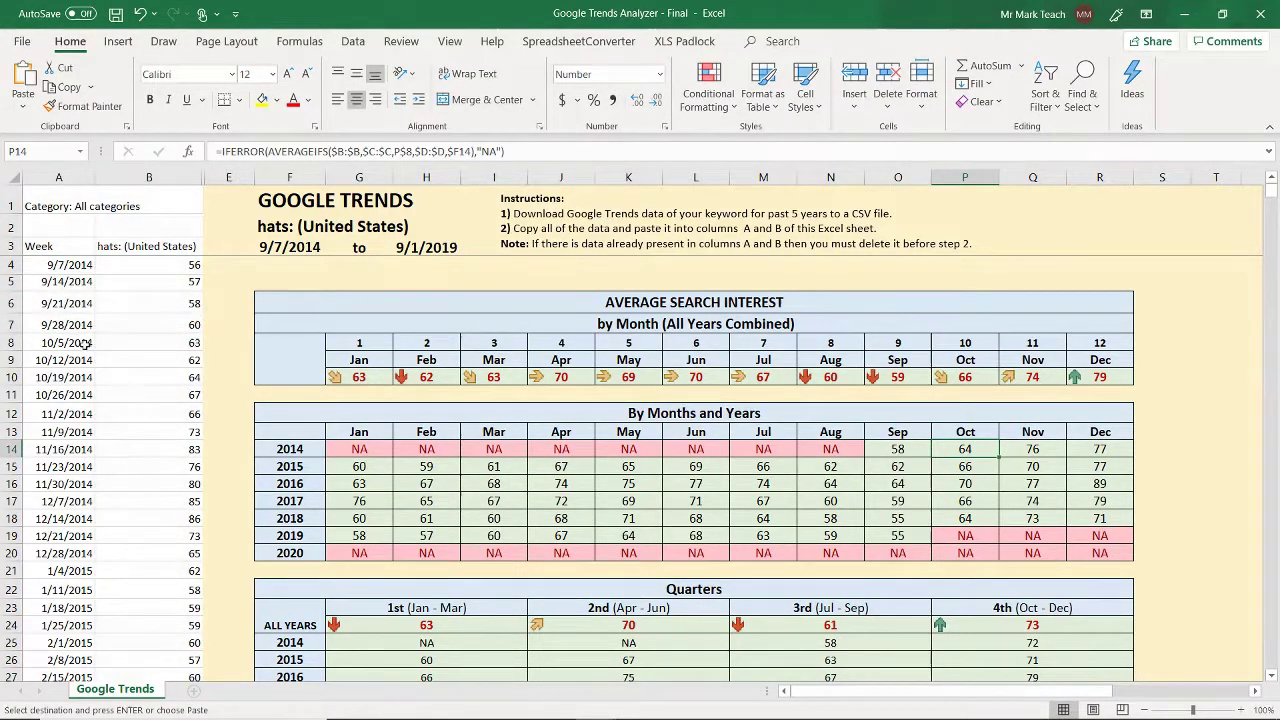
left_click_drag(68, 343, 148, 396)
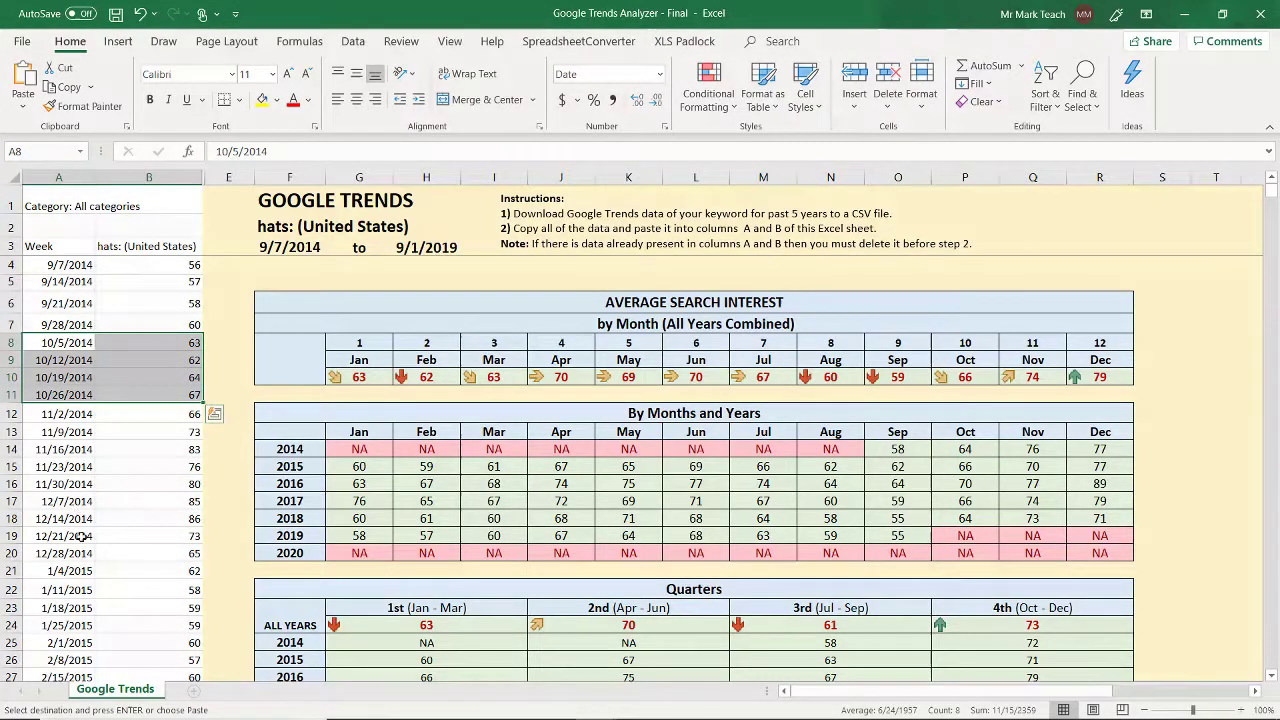
Select the four January 2015 weeks, jump down the weekly data, then return to the top.
left_click(66, 572)
left_click_drag(66, 572, 130, 622)
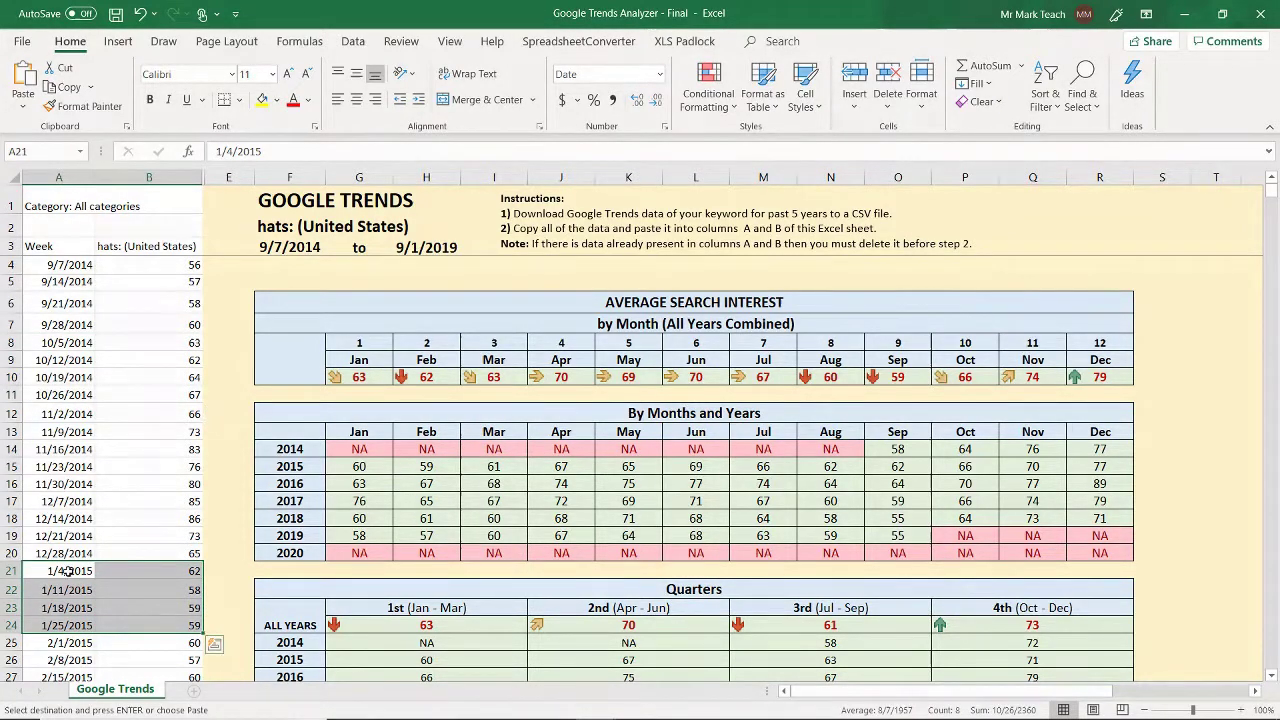
key("Down")
key("Down")
key("Down")
key("Down")
key("Down")
key("Down")
key("Down")
key("Down")
key("Down")
key("Down")
key("Down")
key("Down")
key("Down")
key("Down")
key("Down")
key("Down")
key("Down")
key("Down")
key("Down")
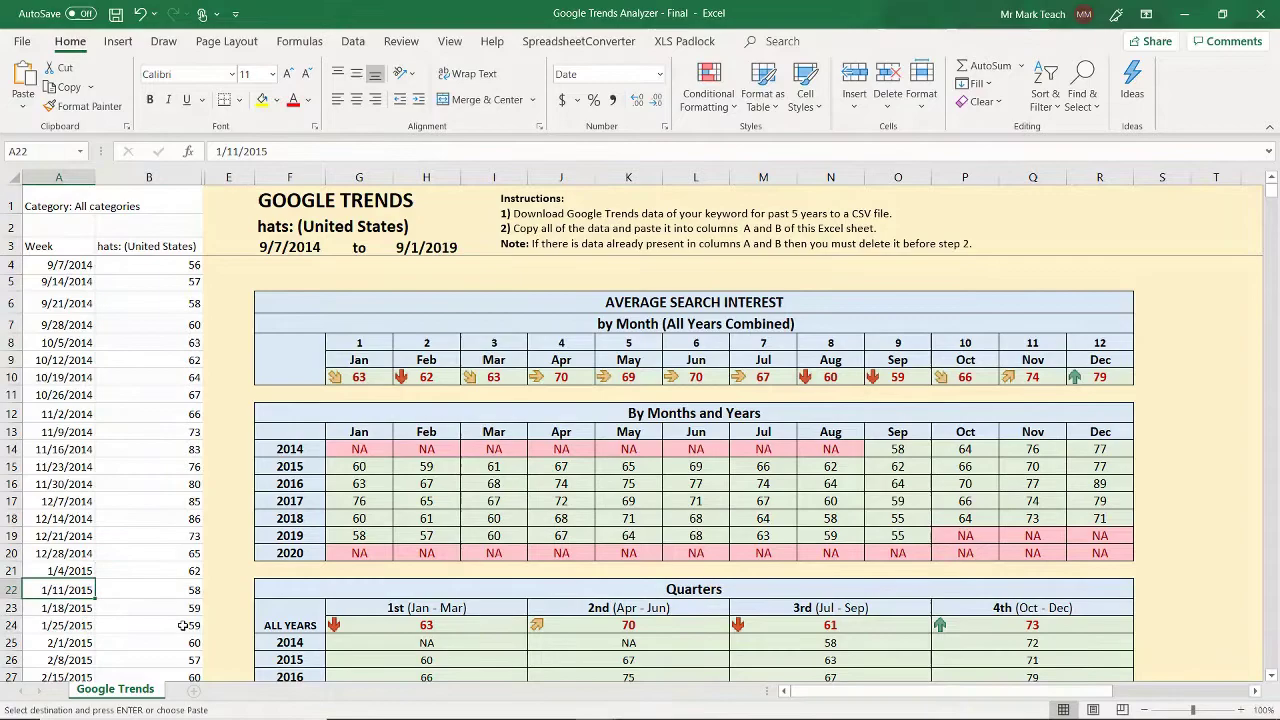
key("Down")
key("Down")
key("Down")
key("Down")
key("Down")
key("Down")
key("Down")
key("Down")
key("Down")
key("Down")
key("Down")
key("Down")
key("Down")
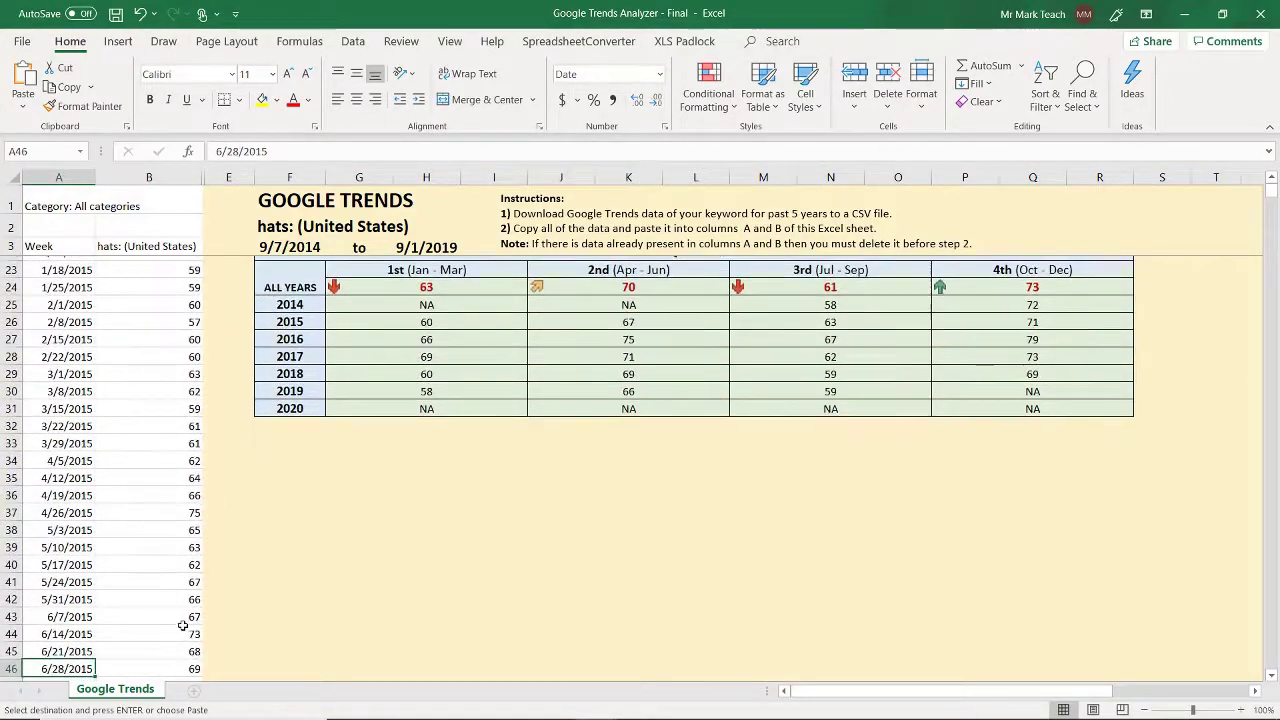
key("Down")
key("Down")
key("Down")
key("Down")
key("Down")
key("Down")
key("Down")
key("Down")
key("Down")
key("Down")
key("Down")
key("Down")
key("Down")
key("Down")
key("Down")
key("Down")
key("Down")
key("Down")
key("Down")
key("Down")
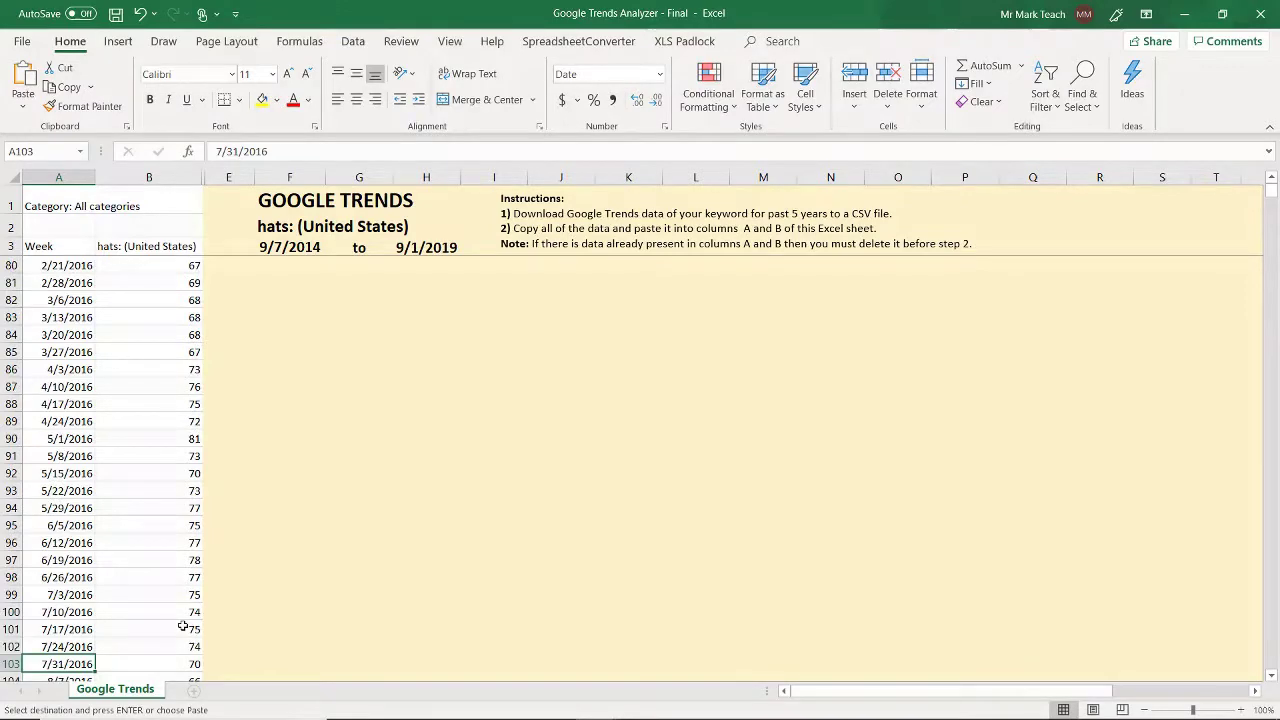
key("Page_Up")
key("Page_Up")
key("Page_Up")
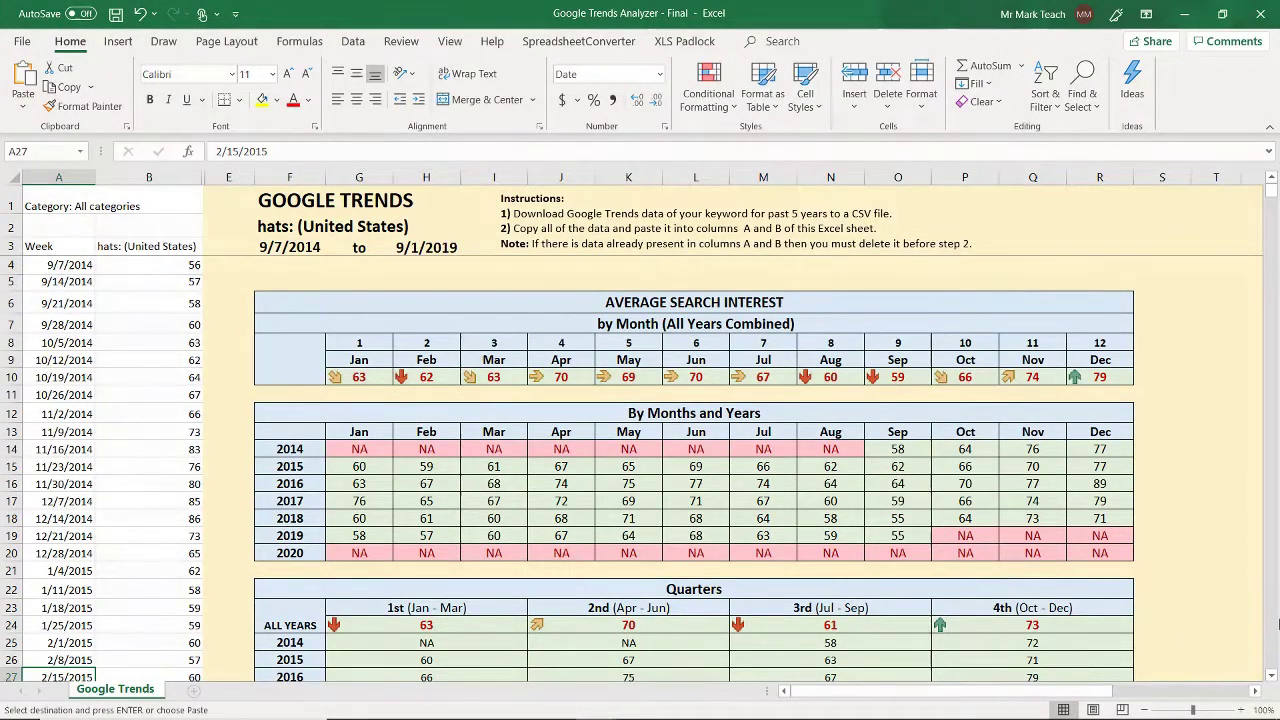
scroll(578, 557, "down", 2)
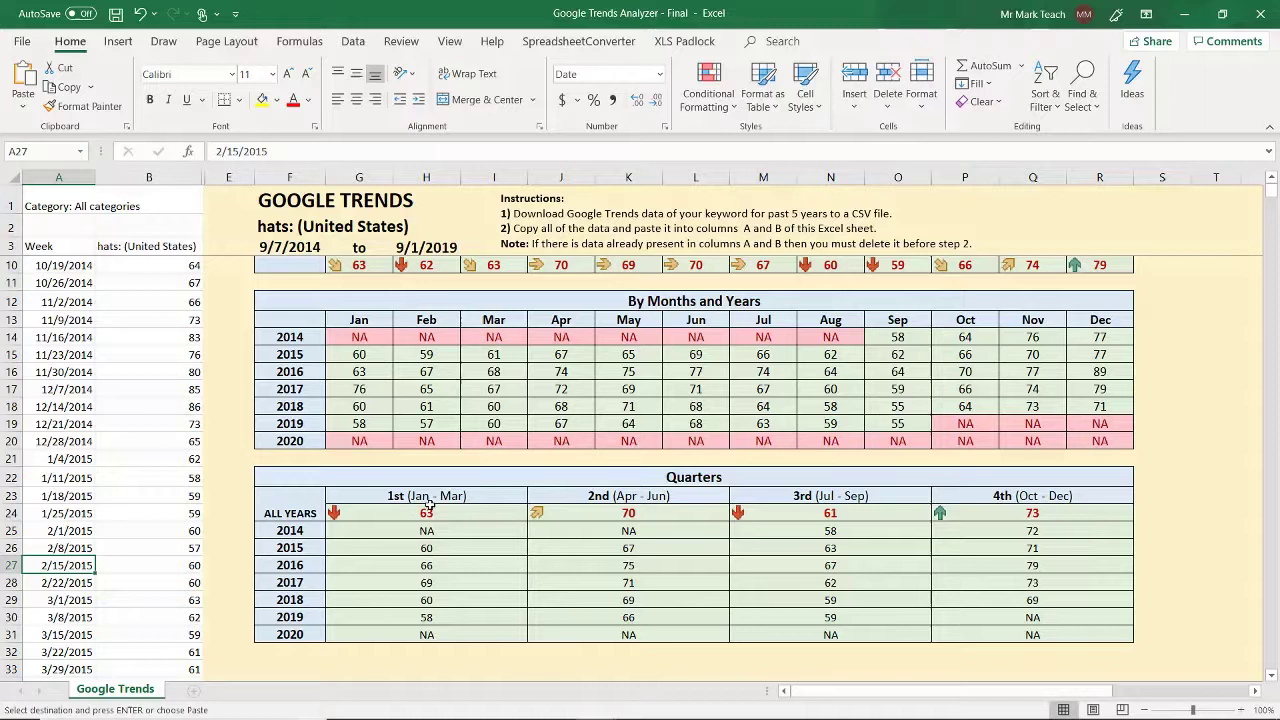
left_click(400, 512)
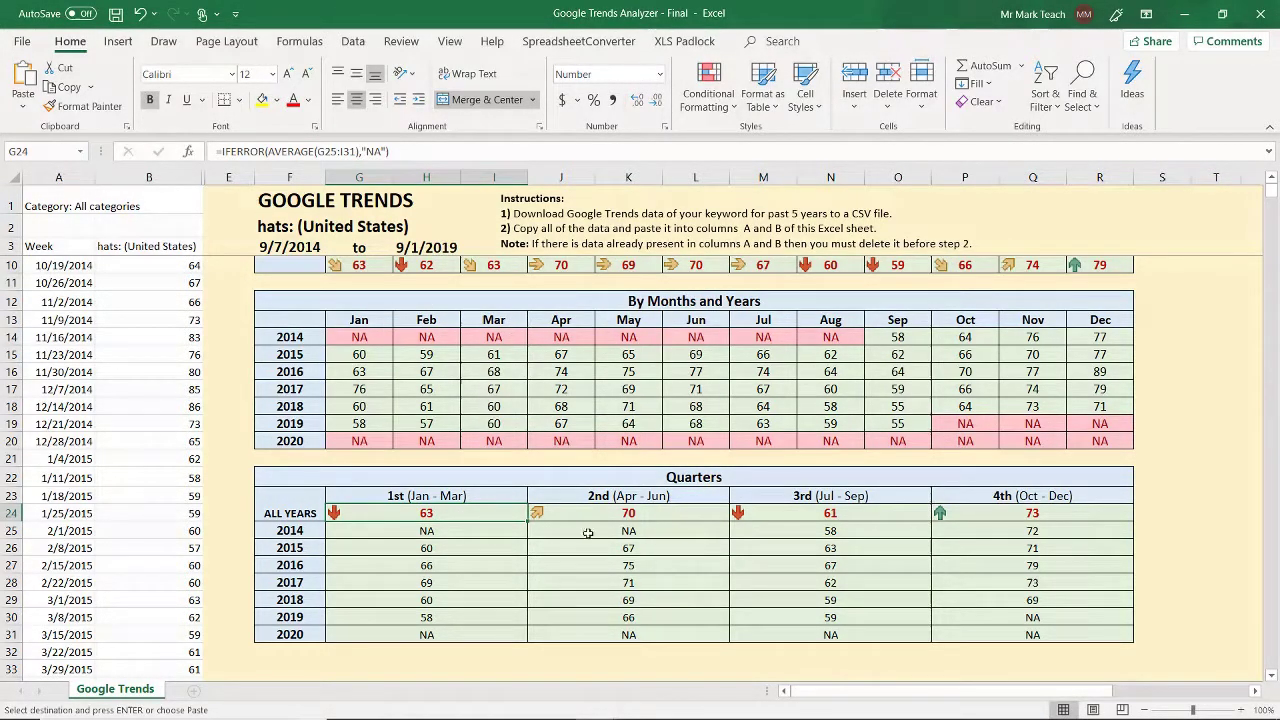
left_click(618, 514)
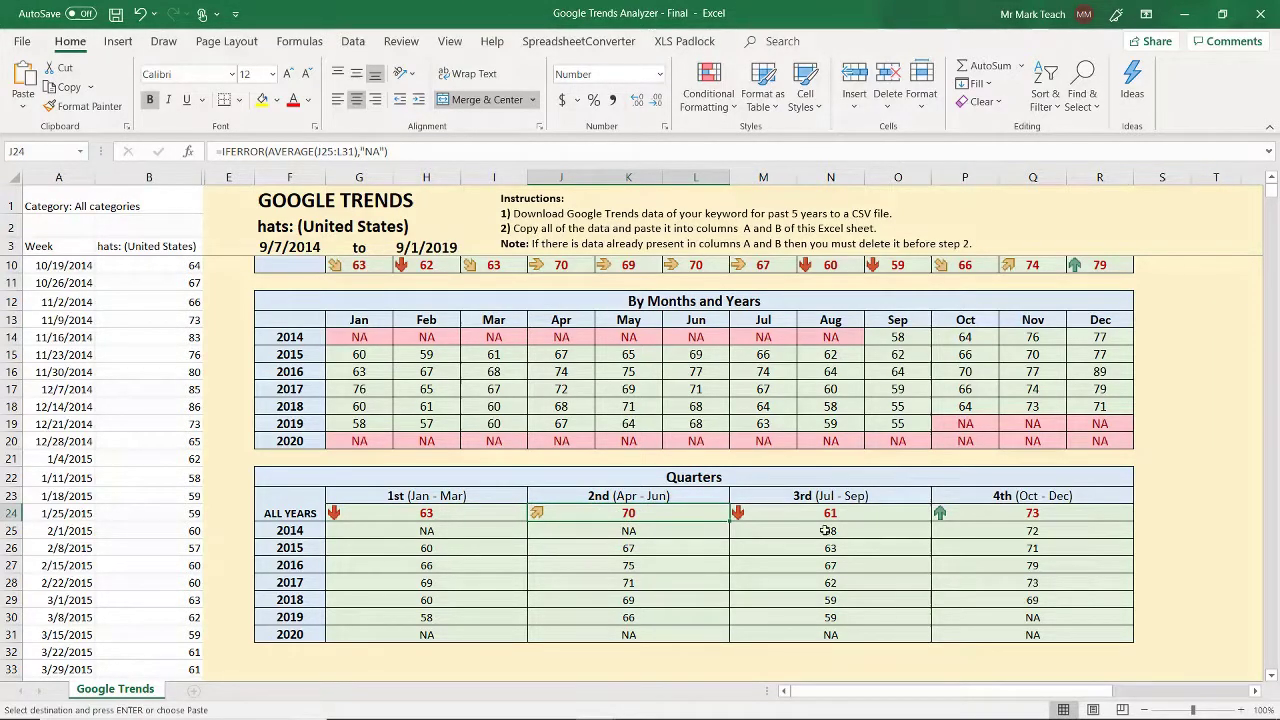
left_click(800, 513)
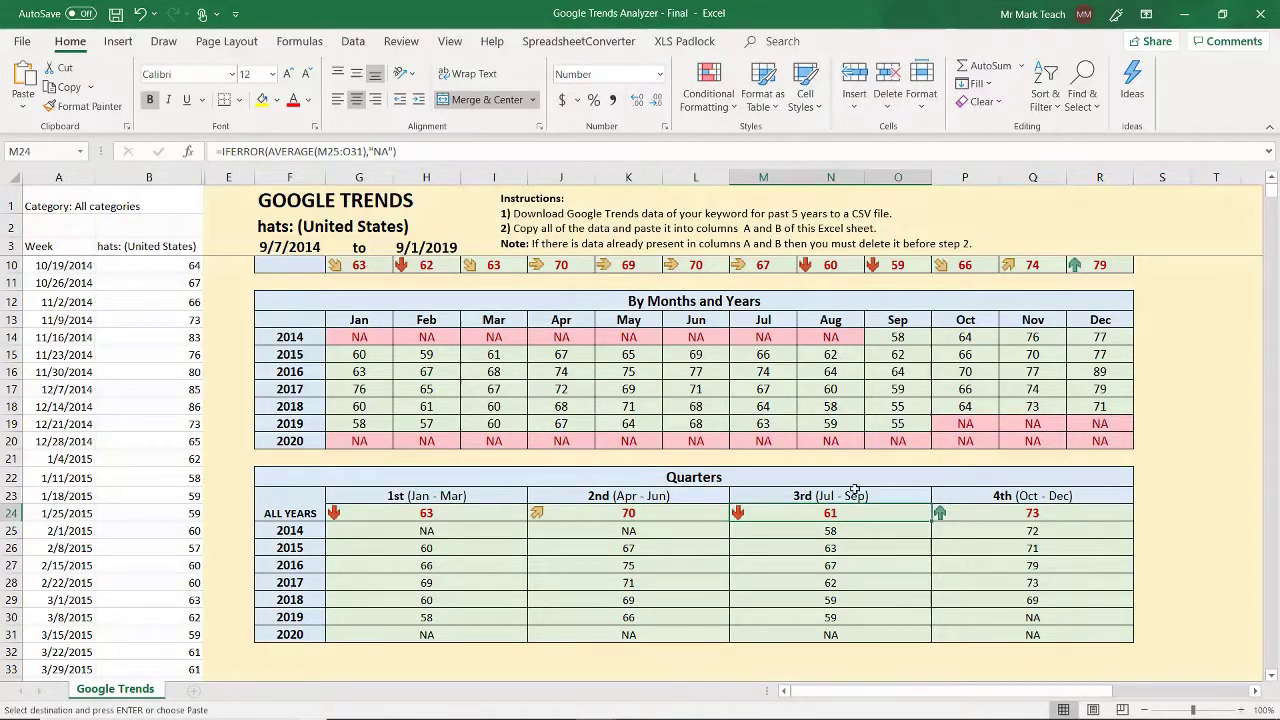
left_click(1003, 510)
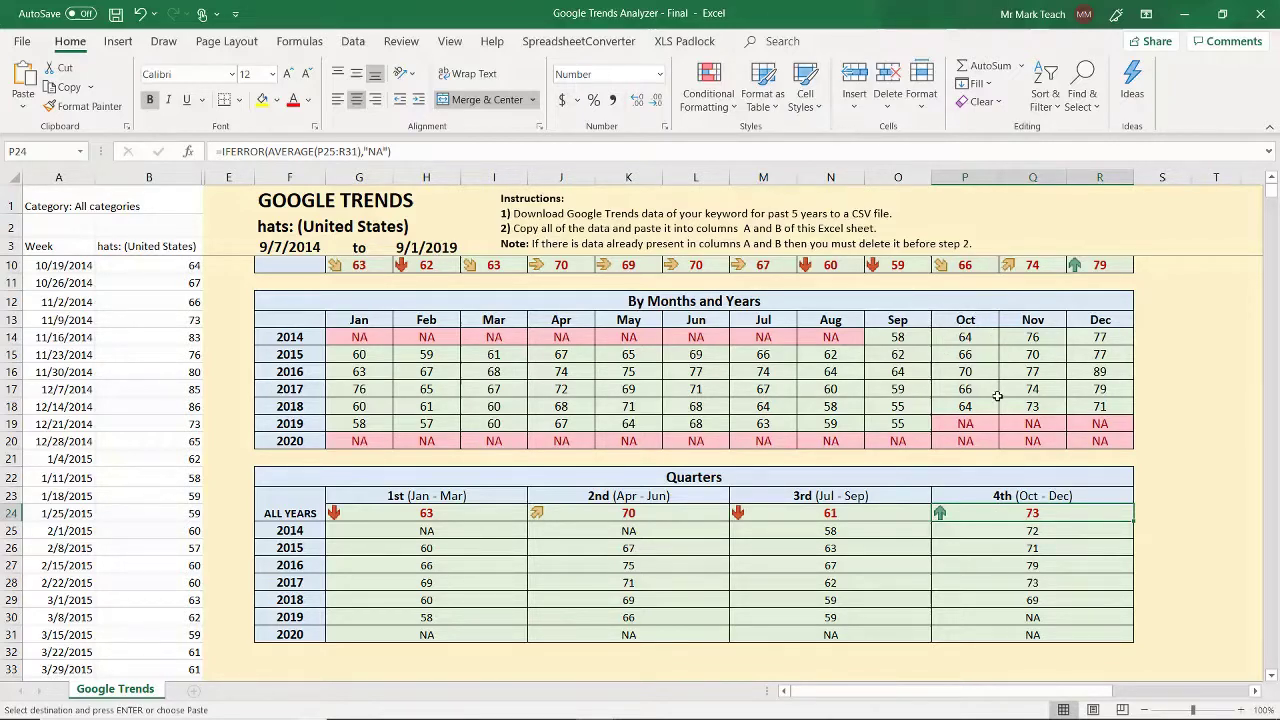
left_click(1271, 178)
left_click(1271, 178)
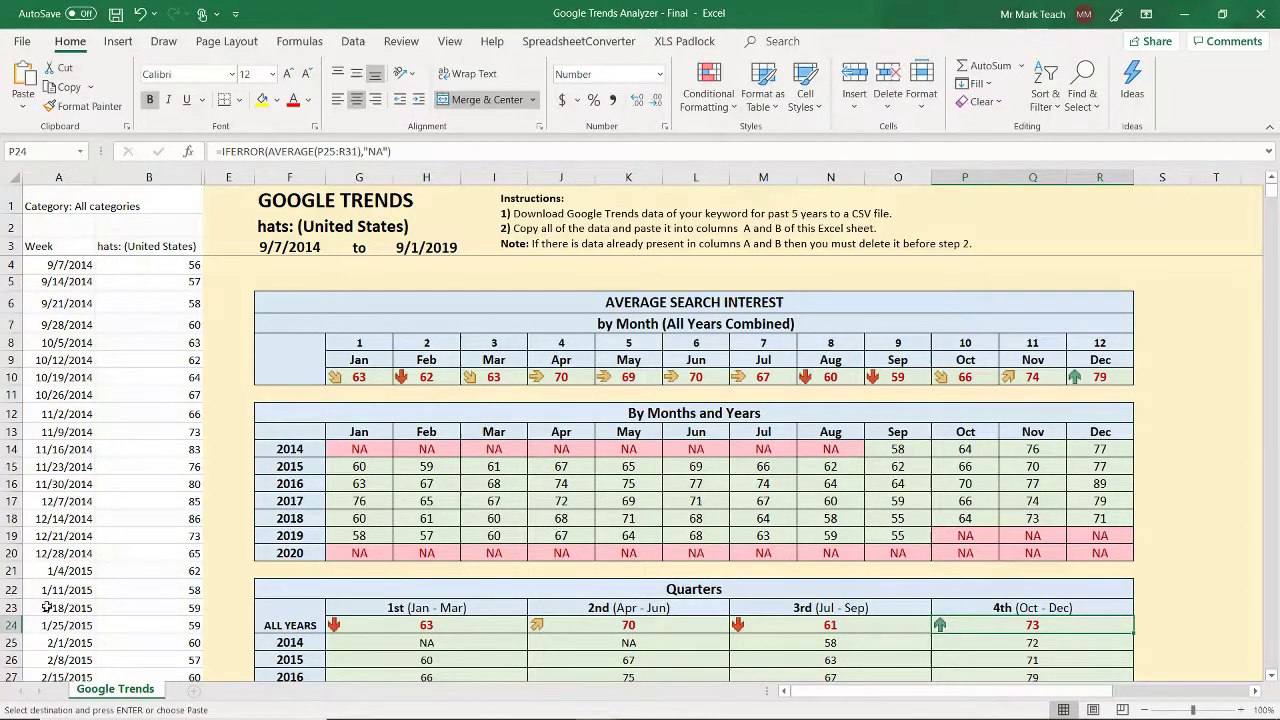
Select columns A and B and delete all the weekly hats data.
left_click(47, 176)
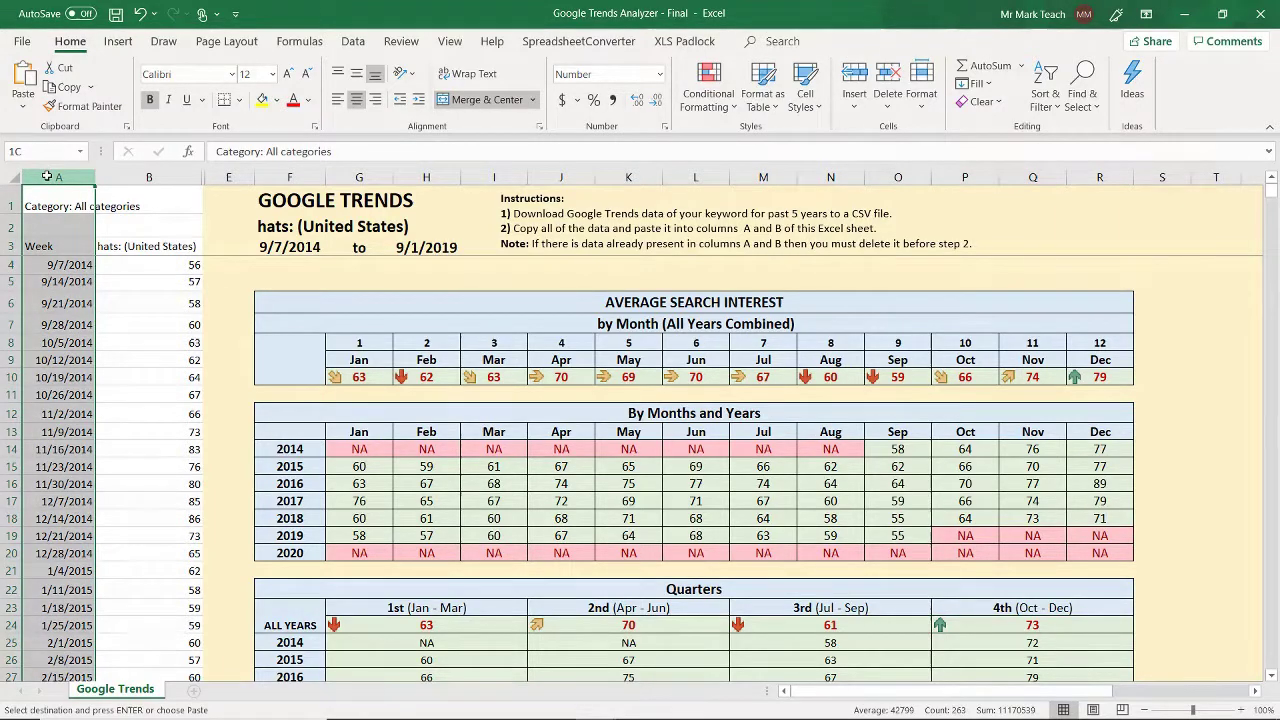
left_click_drag(53, 176, 147, 177)
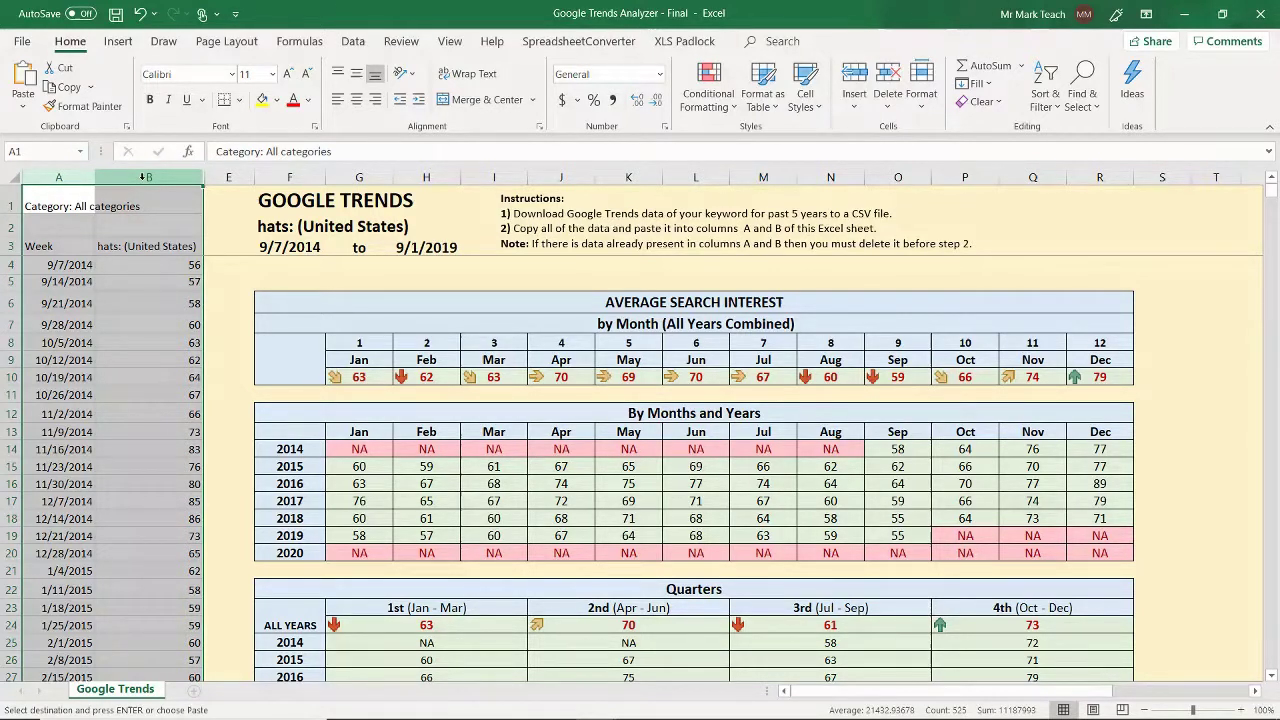
key("Delete")
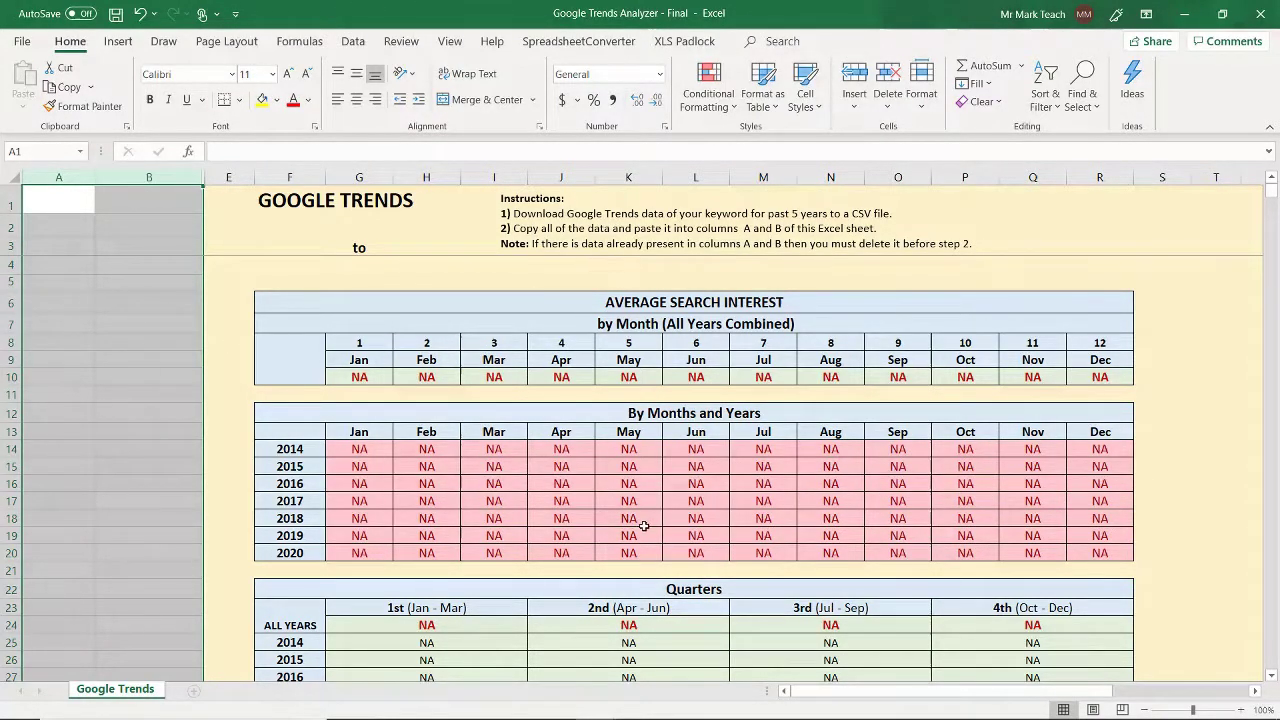
Search Google Trends for 'sandals' and set the time range to Past 5 years.
left_click(554, 711)
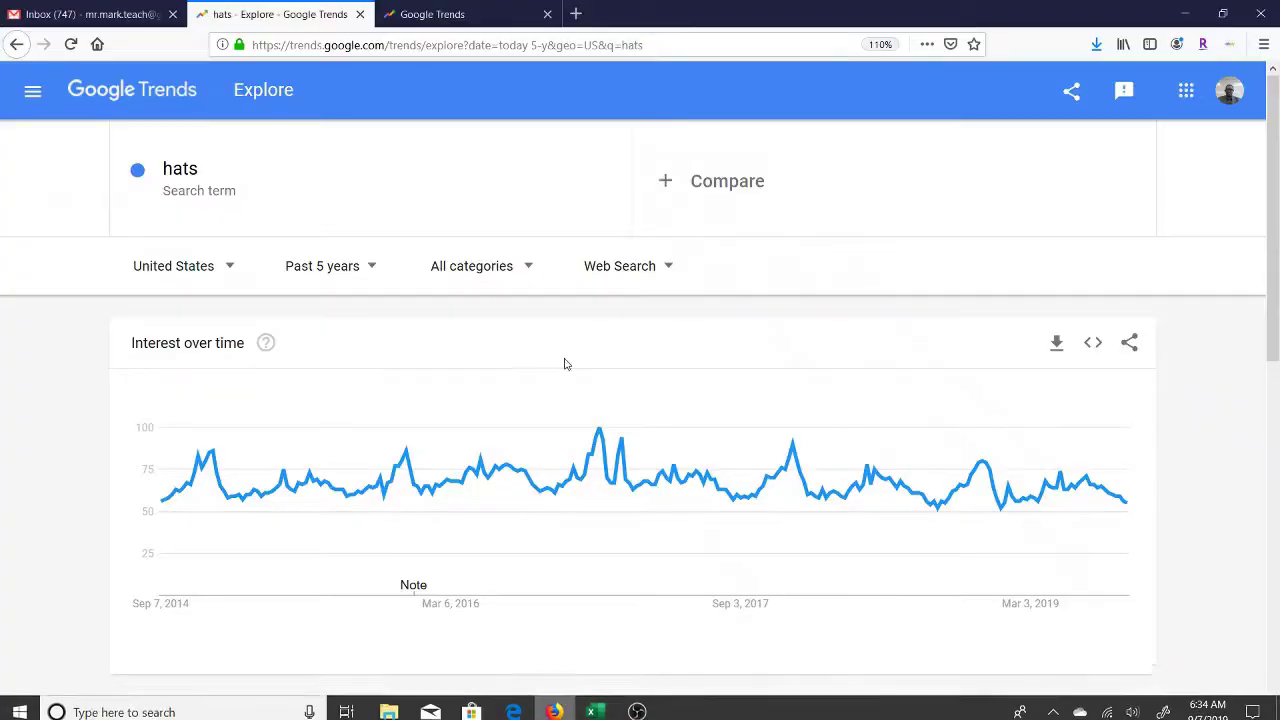
left_click(432, 15)
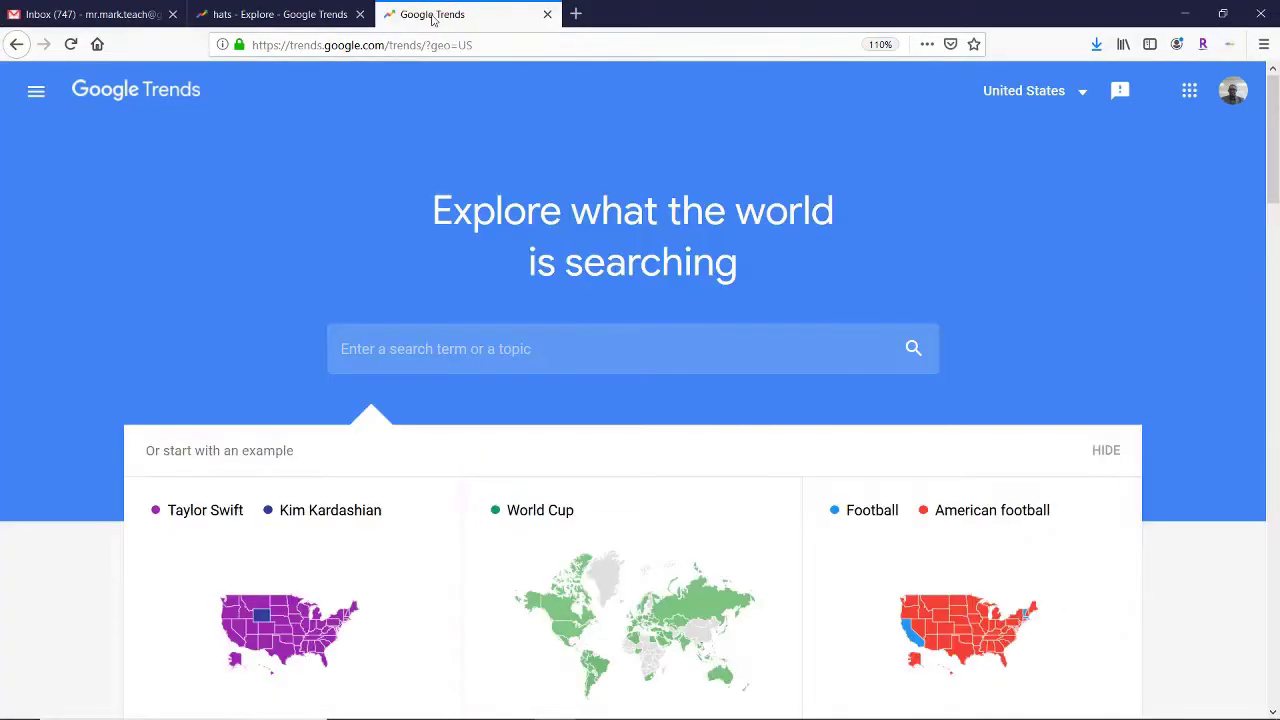
left_click(410, 352)
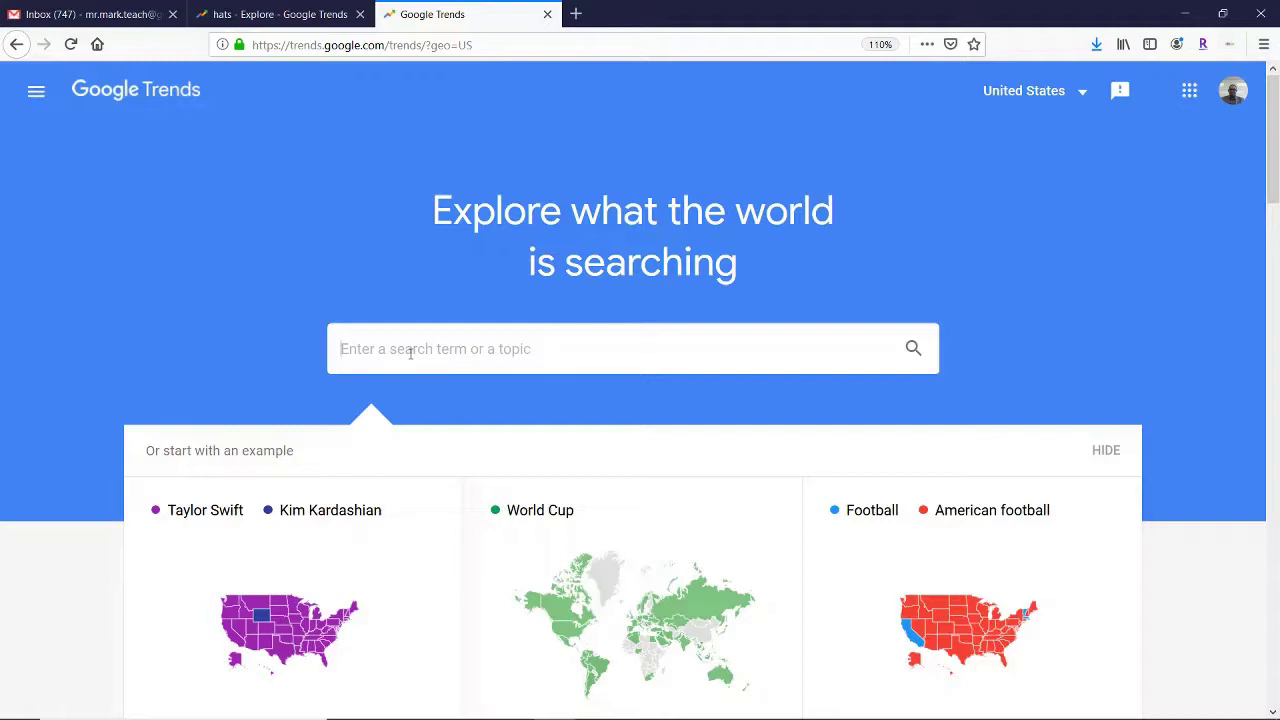
type("sandals")
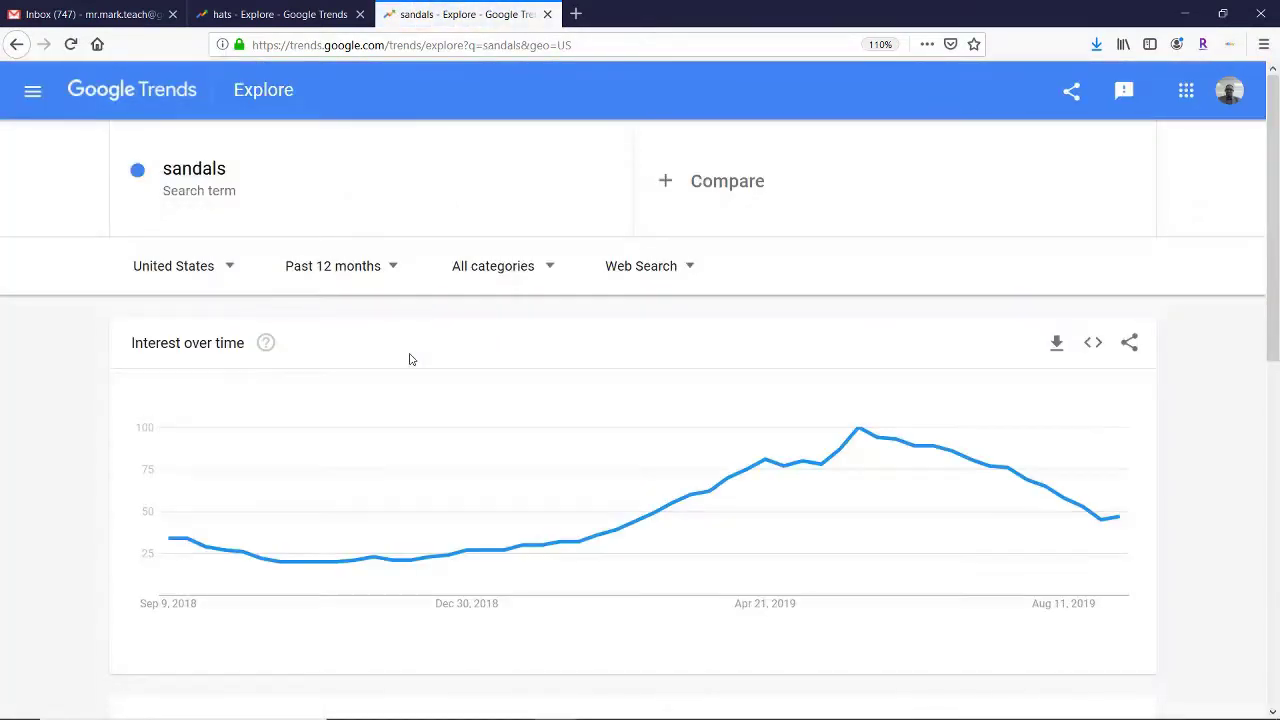
left_click(399, 277)
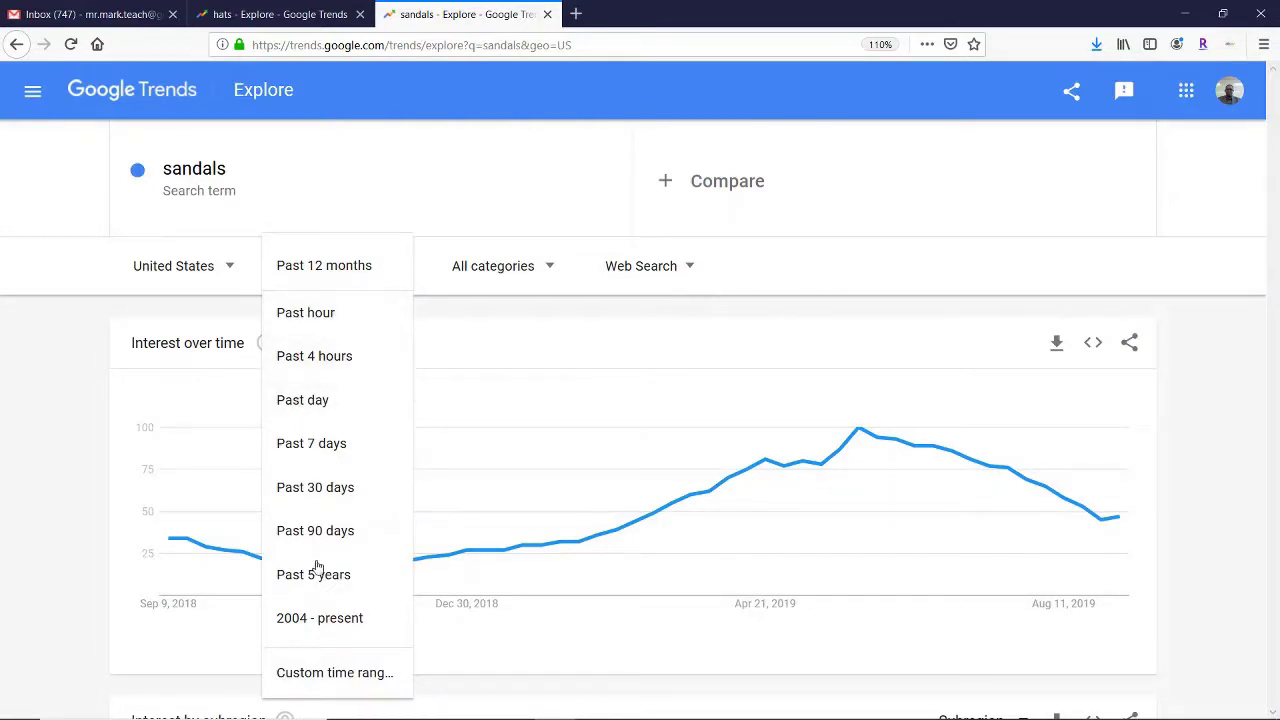
left_click(316, 568)
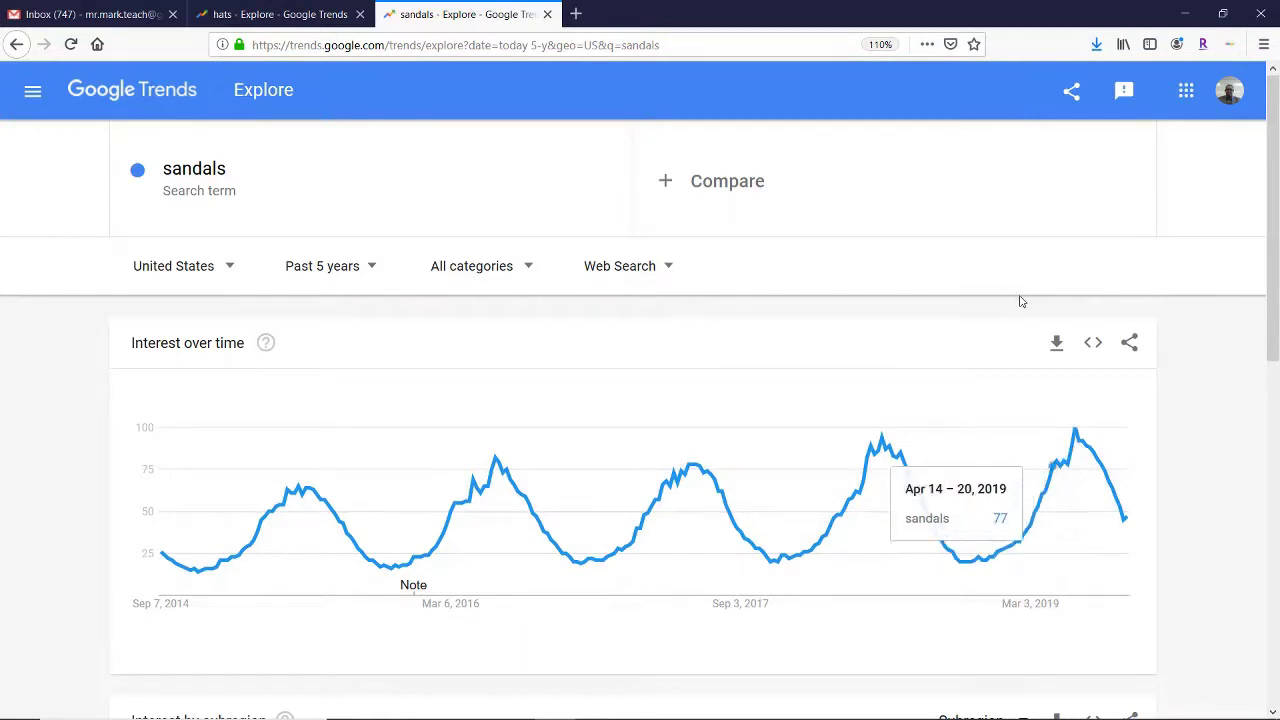
Download the sandals interest-over-time CSV and open multiTimeline.csv in Excel.
left_click(1056, 345)
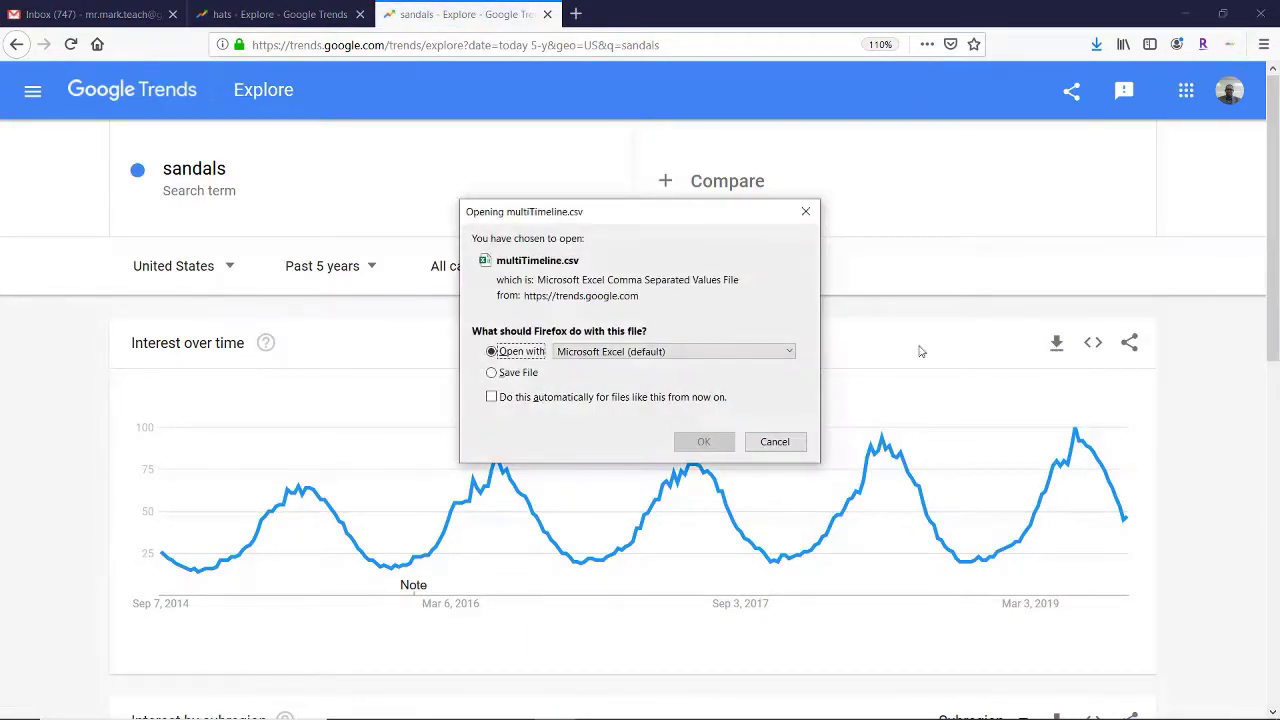
left_click(704, 442)
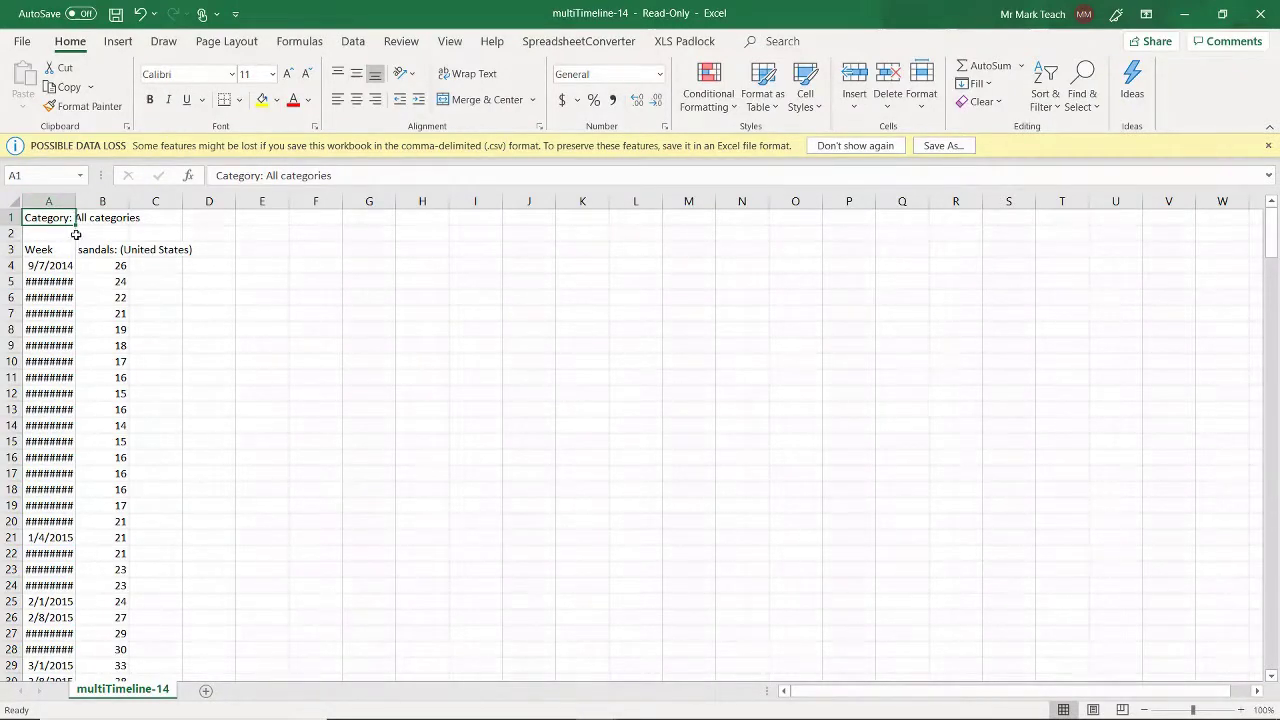
Widen column A so dates show, then copy the date and sandals columns A:B.
left_click_drag(74, 206, 111, 206)
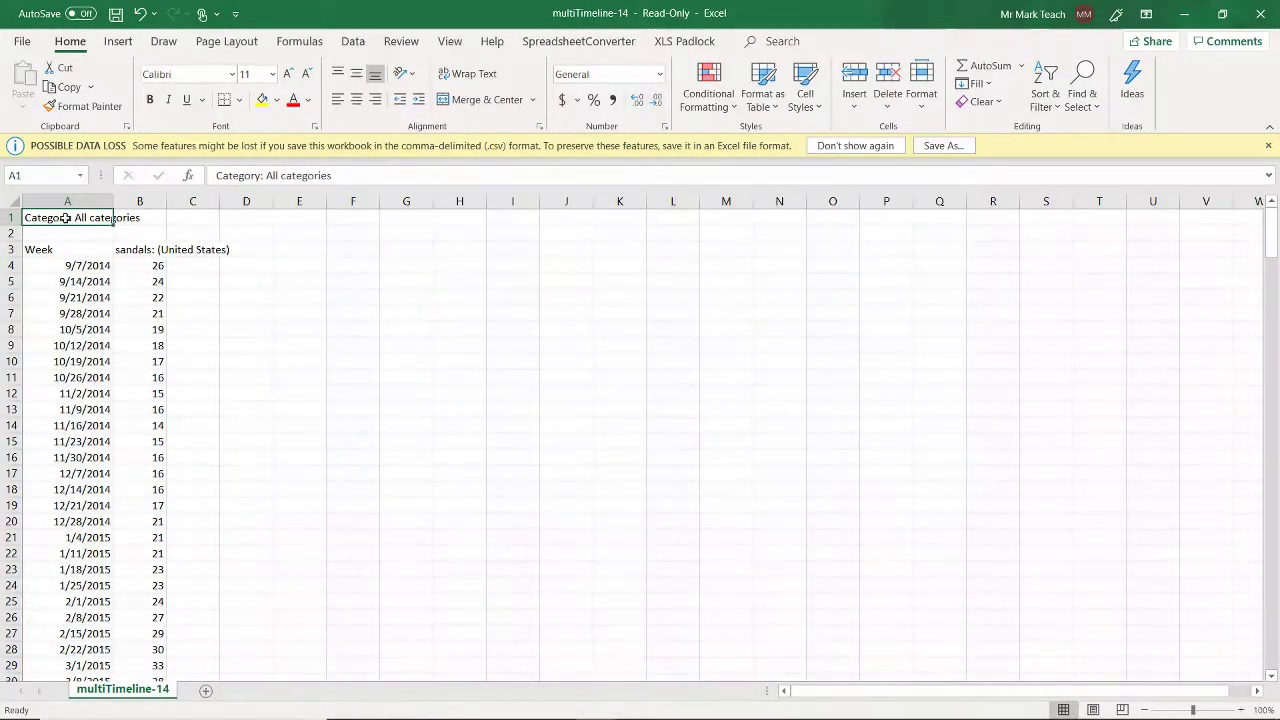
key("ctrl+shift+Down")
key("ctrl+shift+Down")
key("shift+Right")
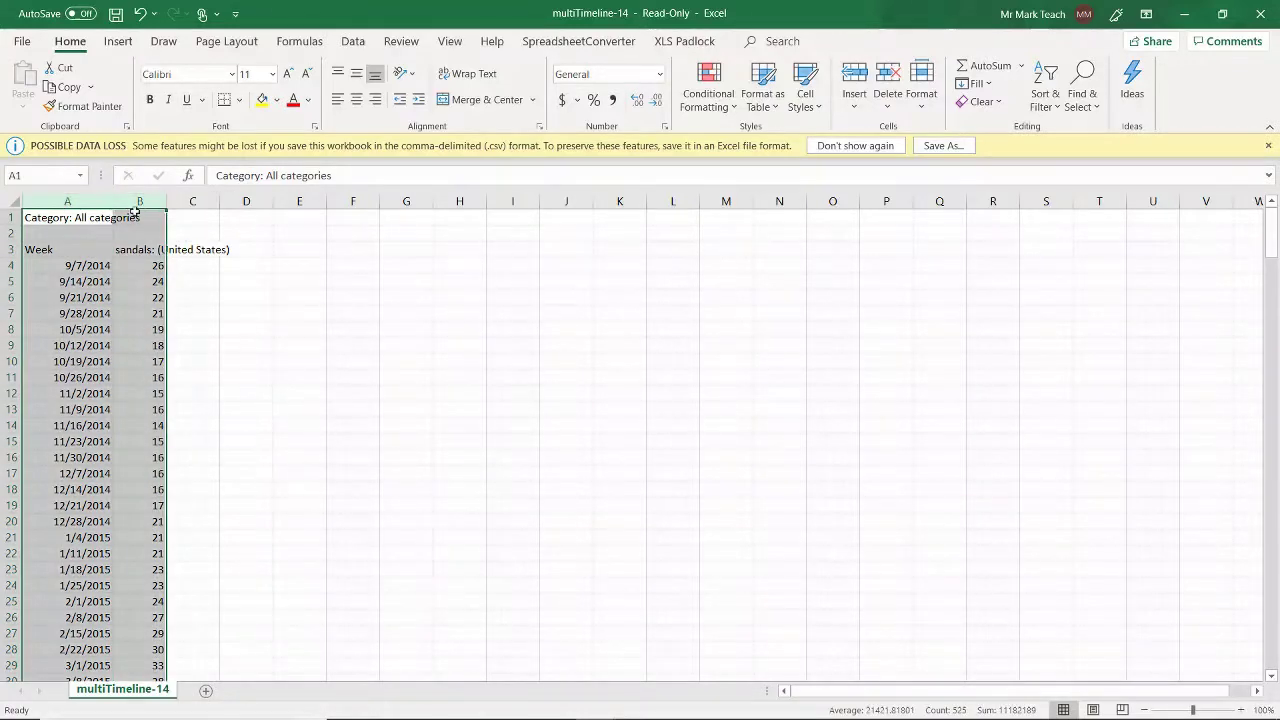
left_click(57, 201)
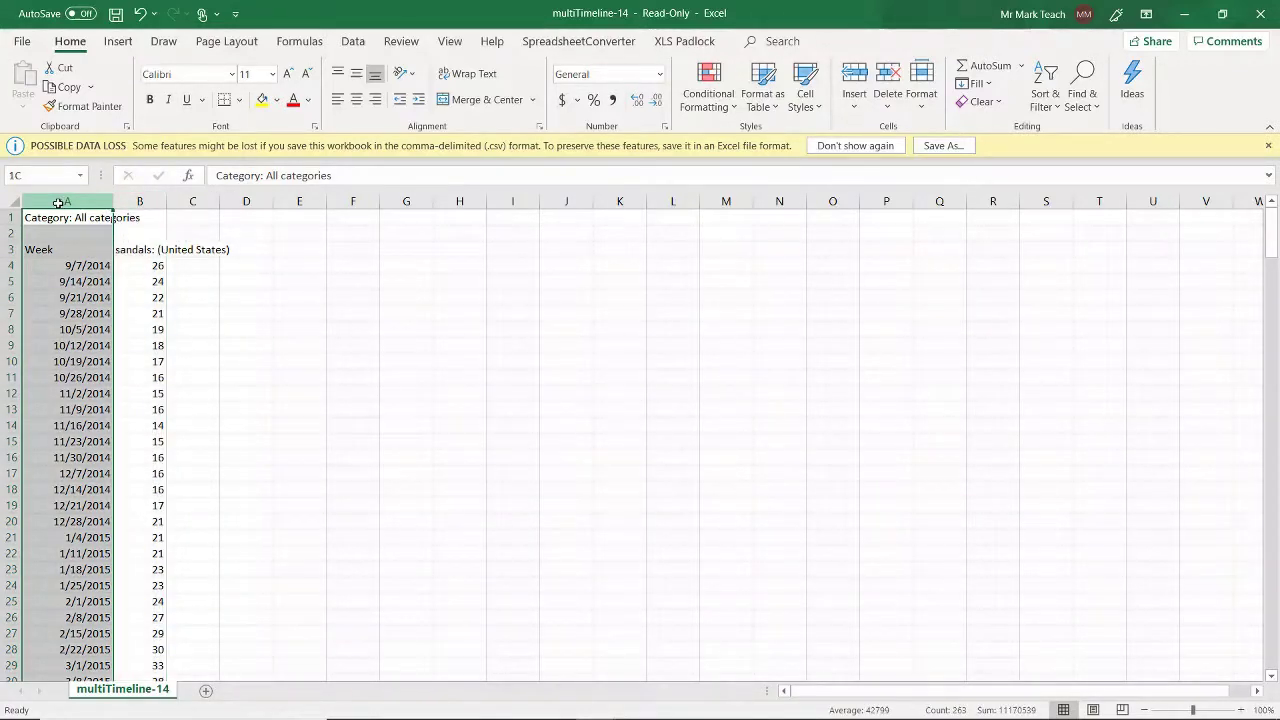
left_click_drag(86, 203, 127, 203)
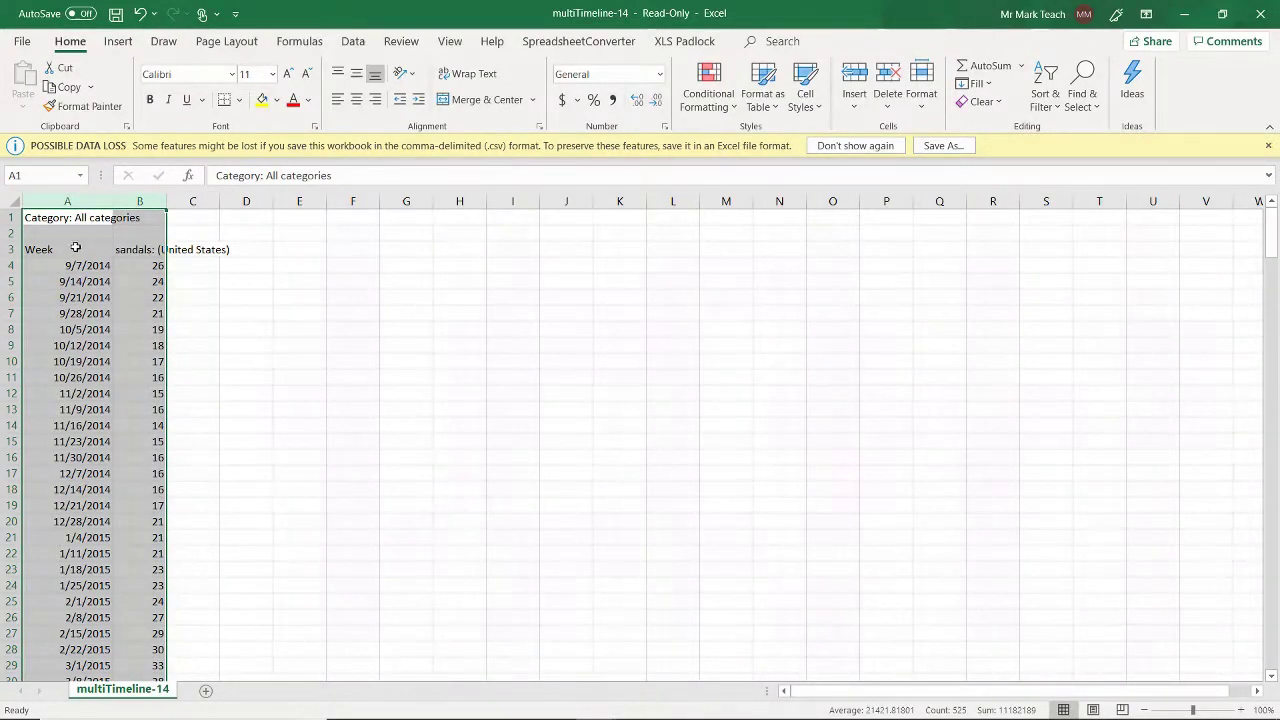
right_click(53, 199)
left_click(90, 231)
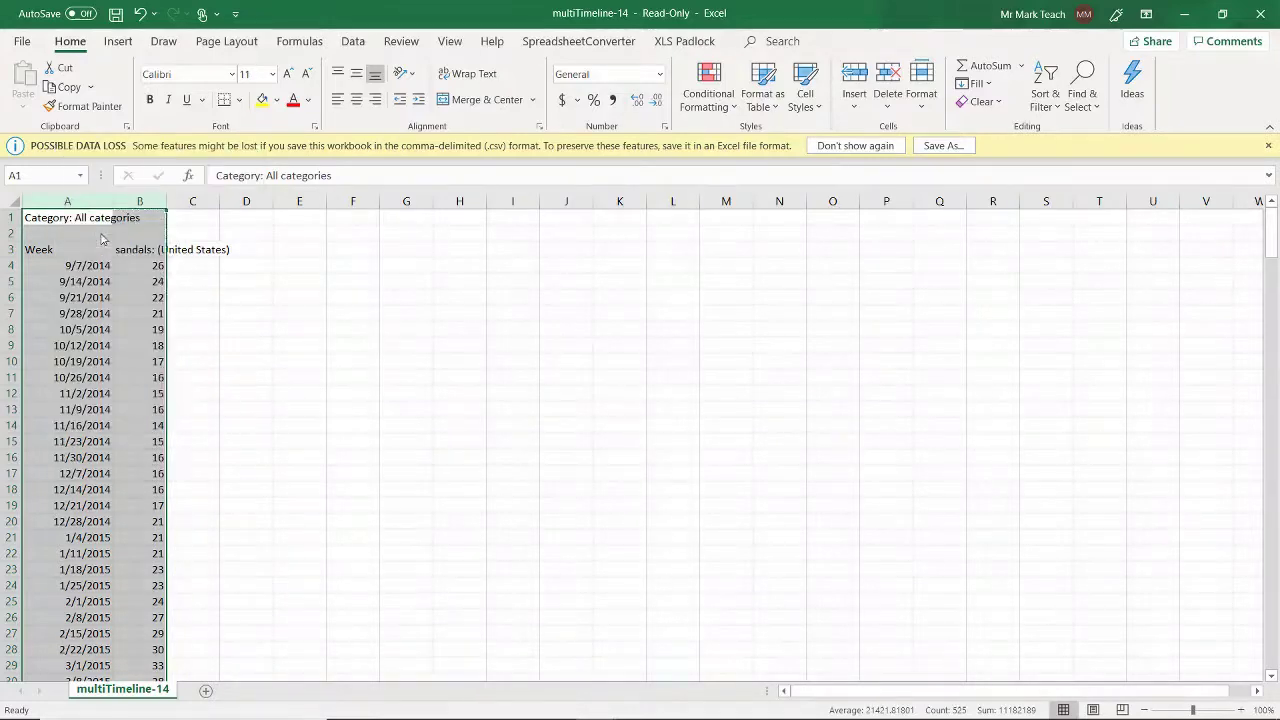
Switch to the Google Trends Analyzer workbook window.
mouse_move(749, 717)
mouse_move(595, 703)
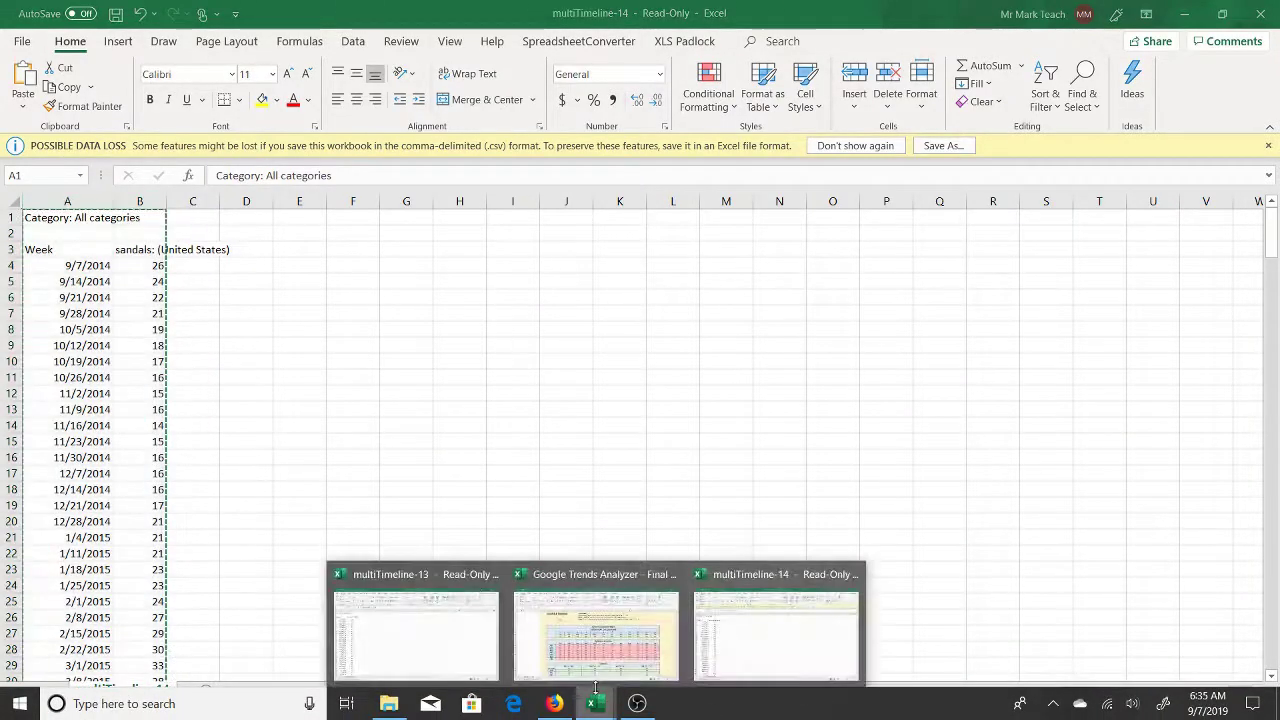
left_click(581, 577)
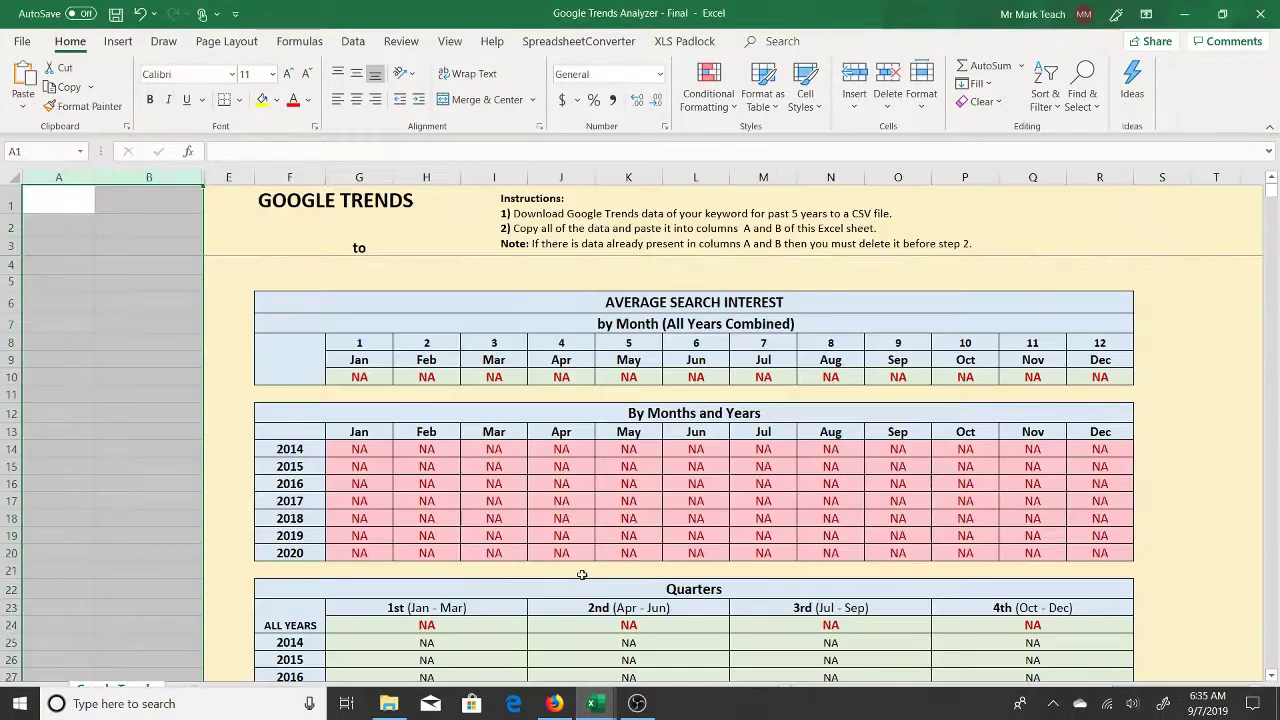
Paste the copied sandals data starting at cell A1 of the analyzer.
right_click(42, 198)
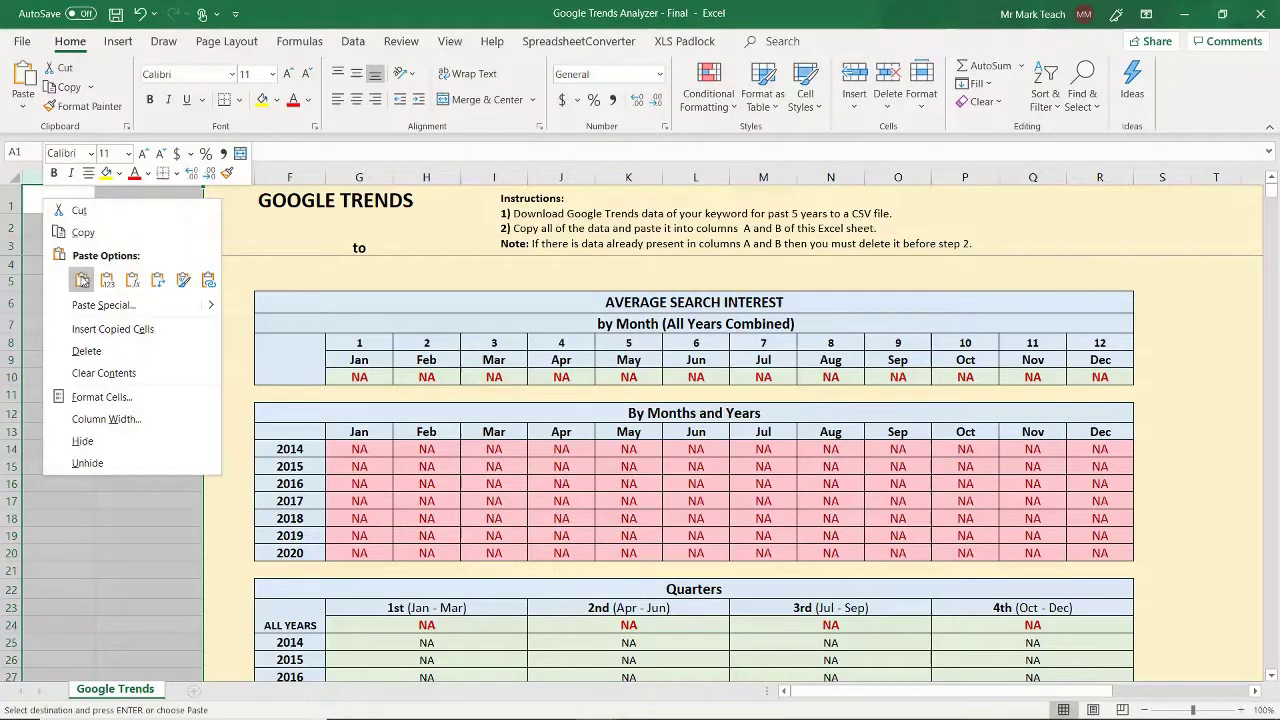
left_click(81, 279)
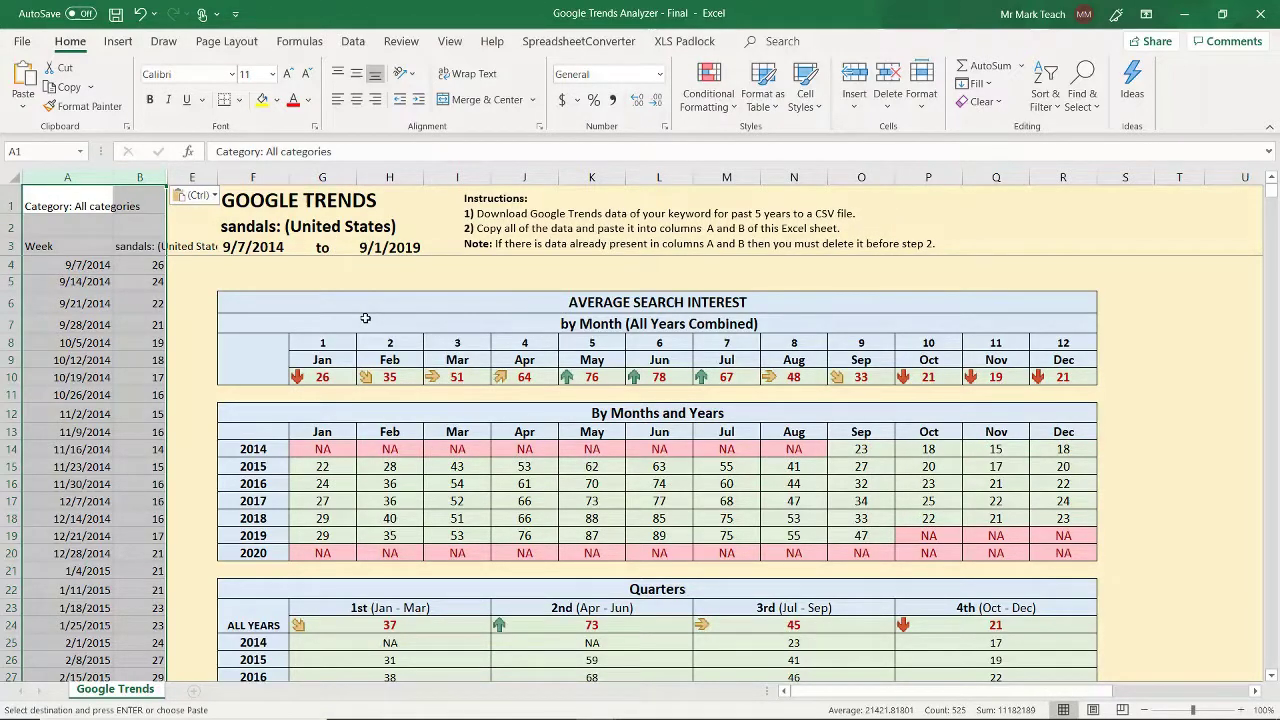
left_click(278, 233)
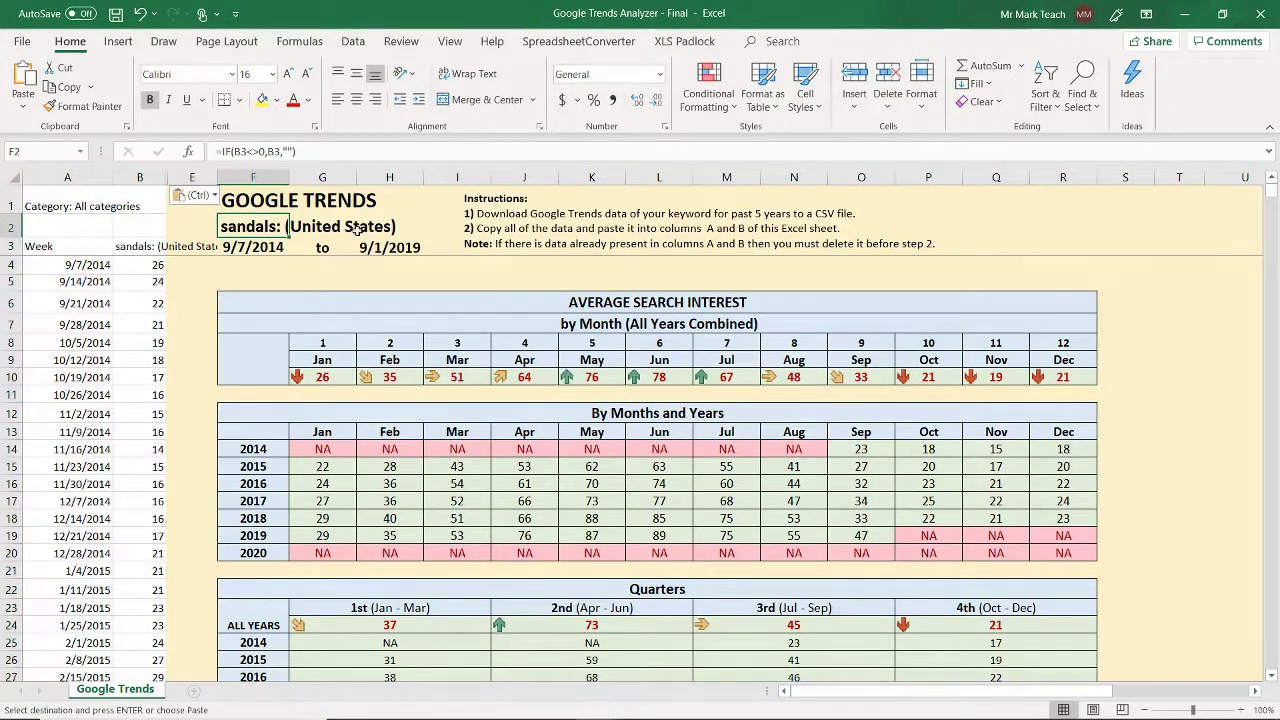
left_click(255, 246)
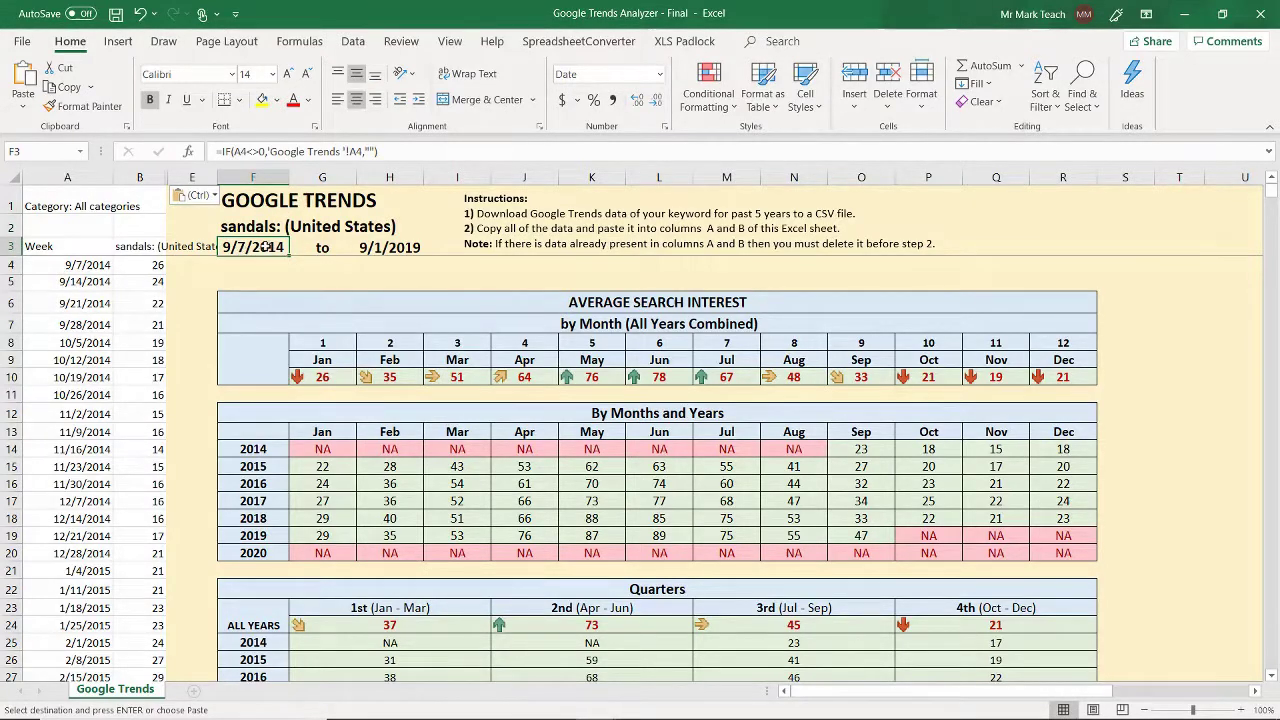
left_click(367, 262)
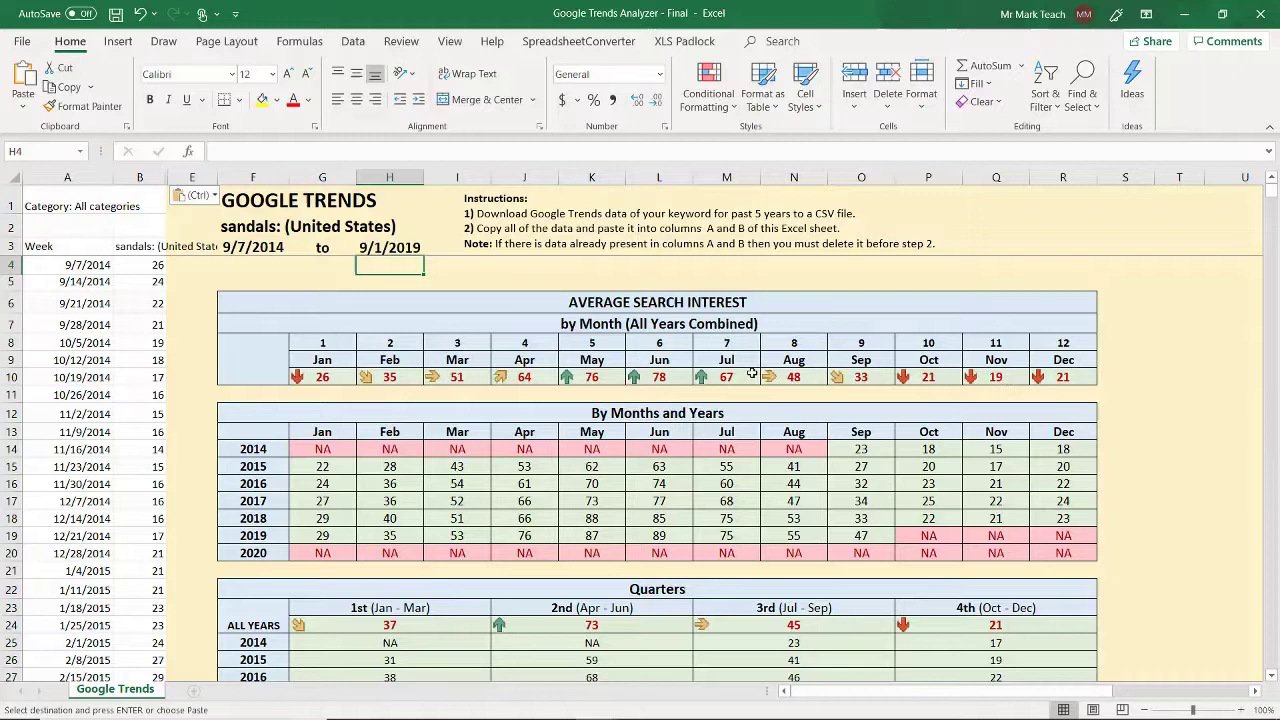
left_click_drag(592, 376, 710, 378)
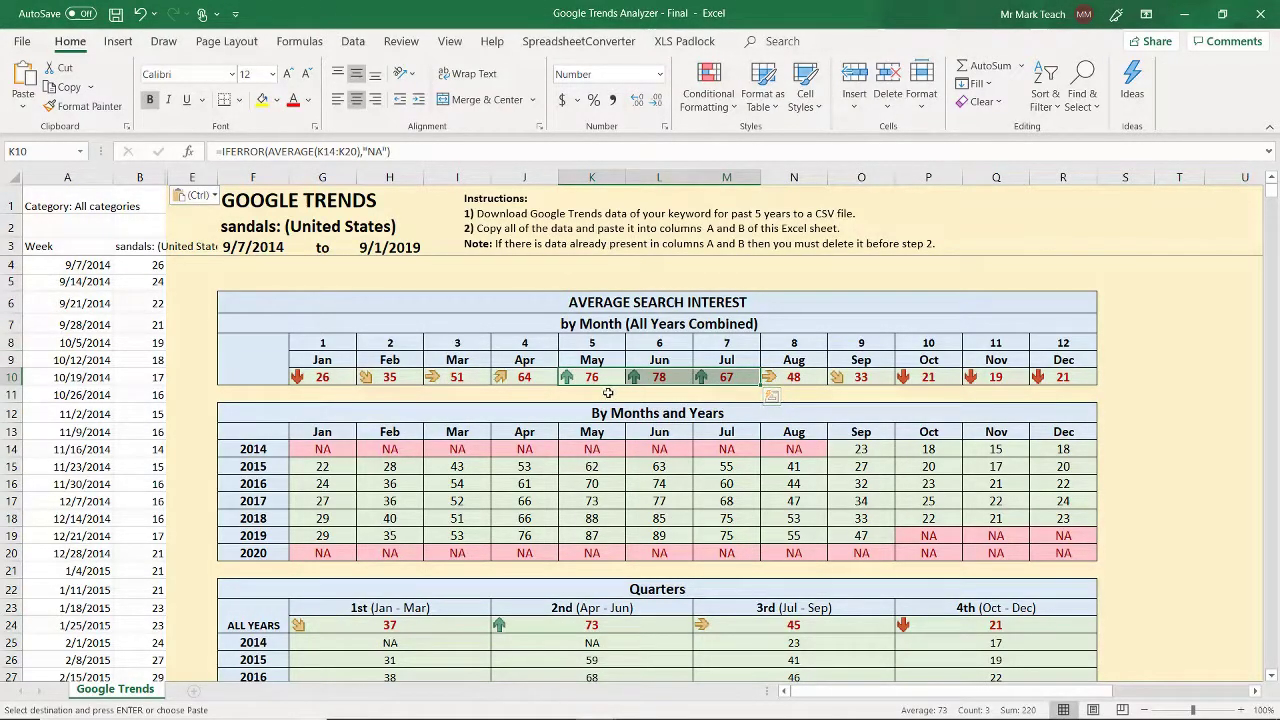
left_click_drag(612, 380, 727, 377)
left_click(335, 377)
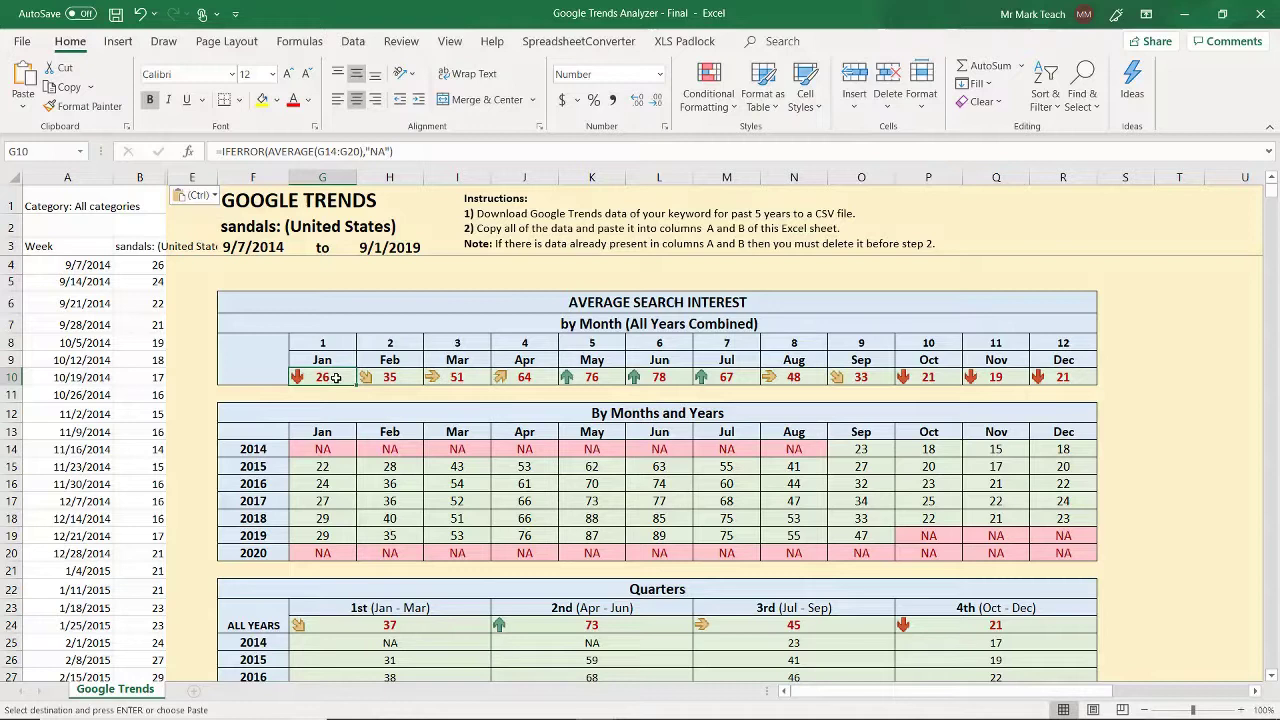
left_click(925, 377)
left_click(998, 377)
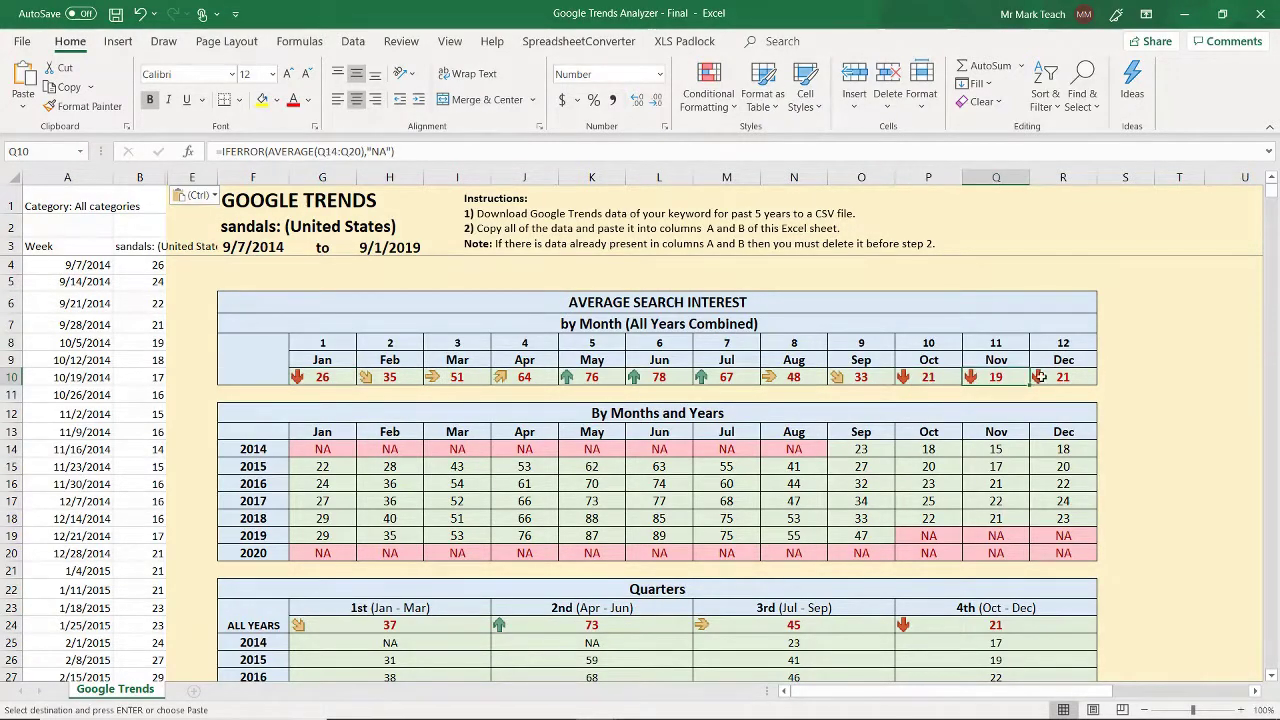
left_click(1059, 377)
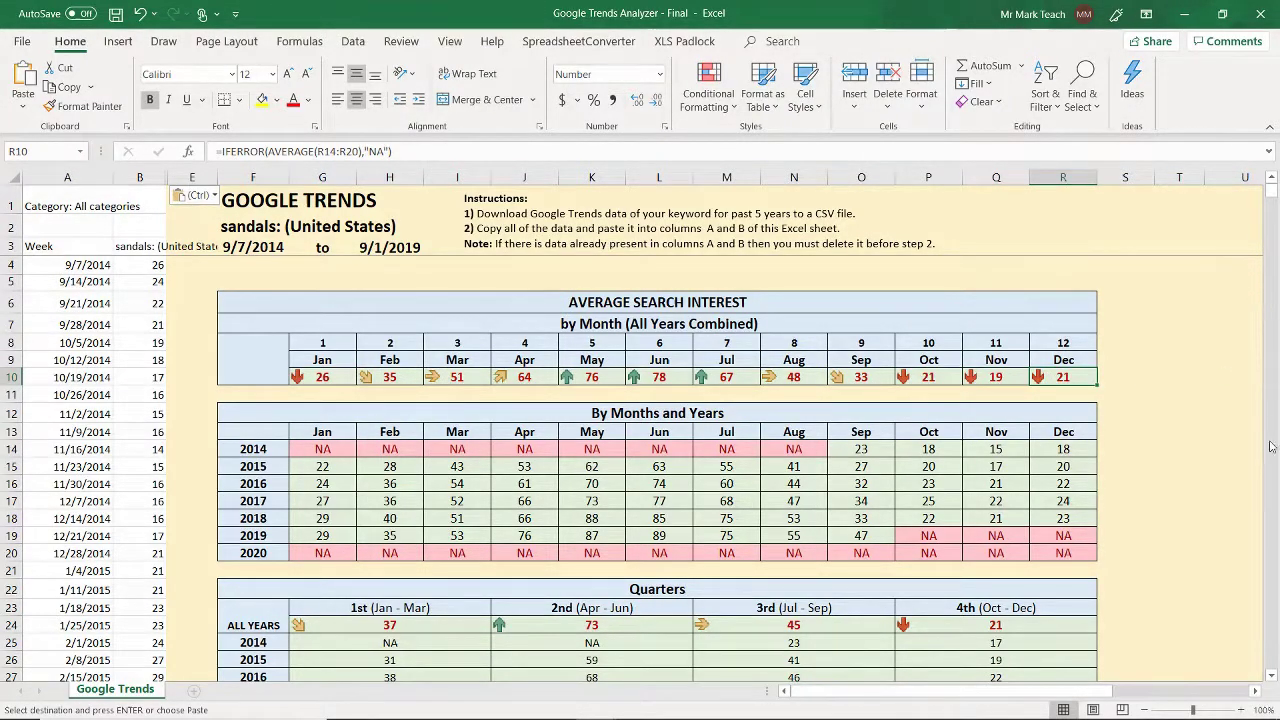
left_click_drag(604, 379, 730, 377)
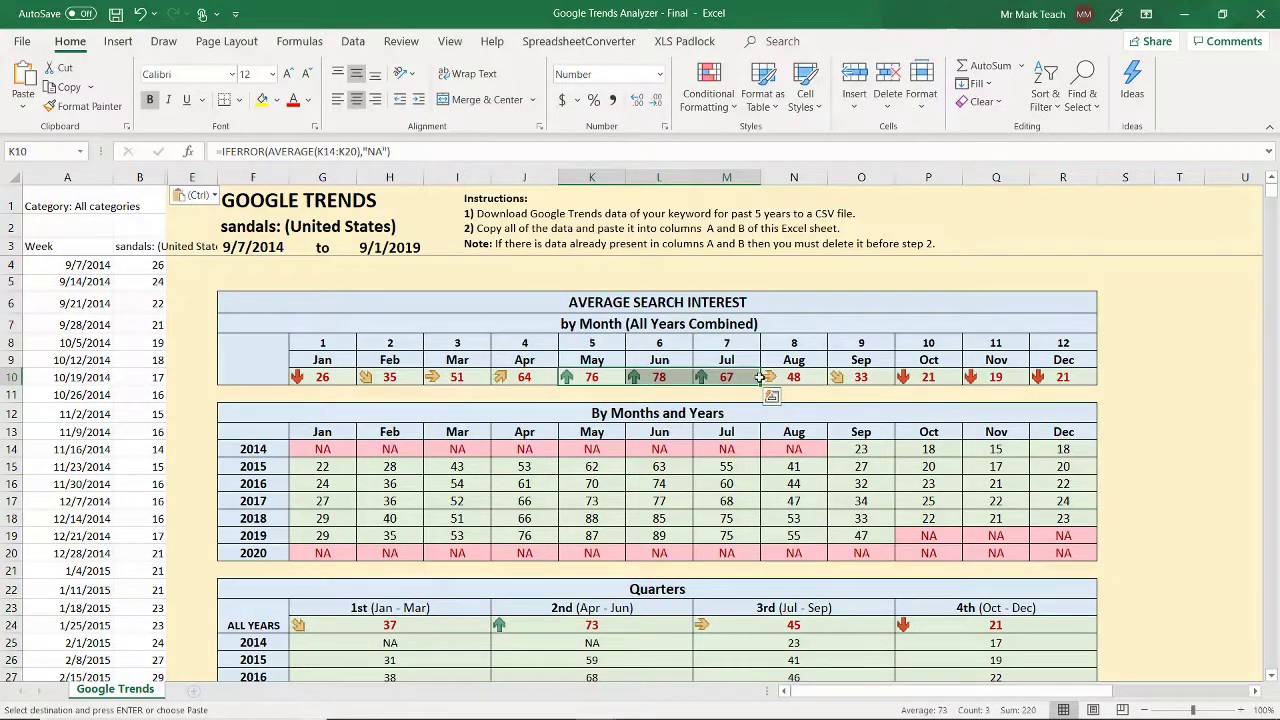
left_click(800, 377)
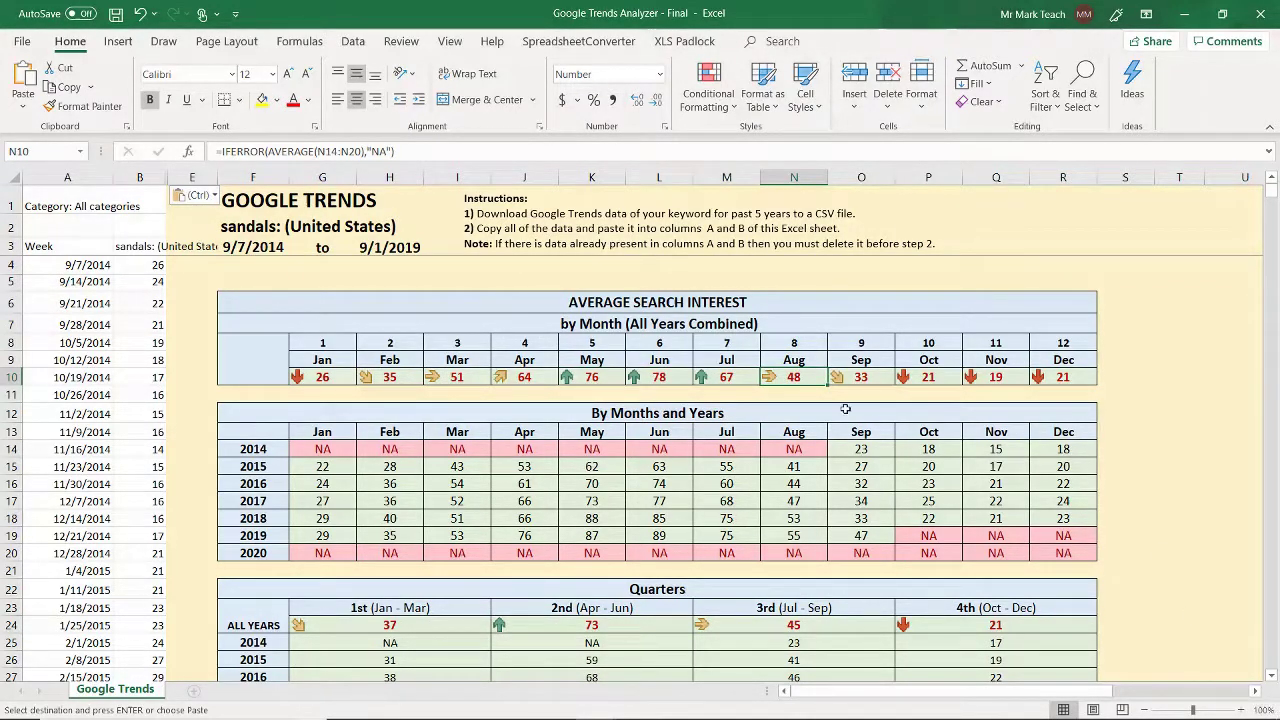
left_click_drag(600, 377, 728, 377)
mouse_move(1272, 678)
scroll(676, 557, "down", 2)
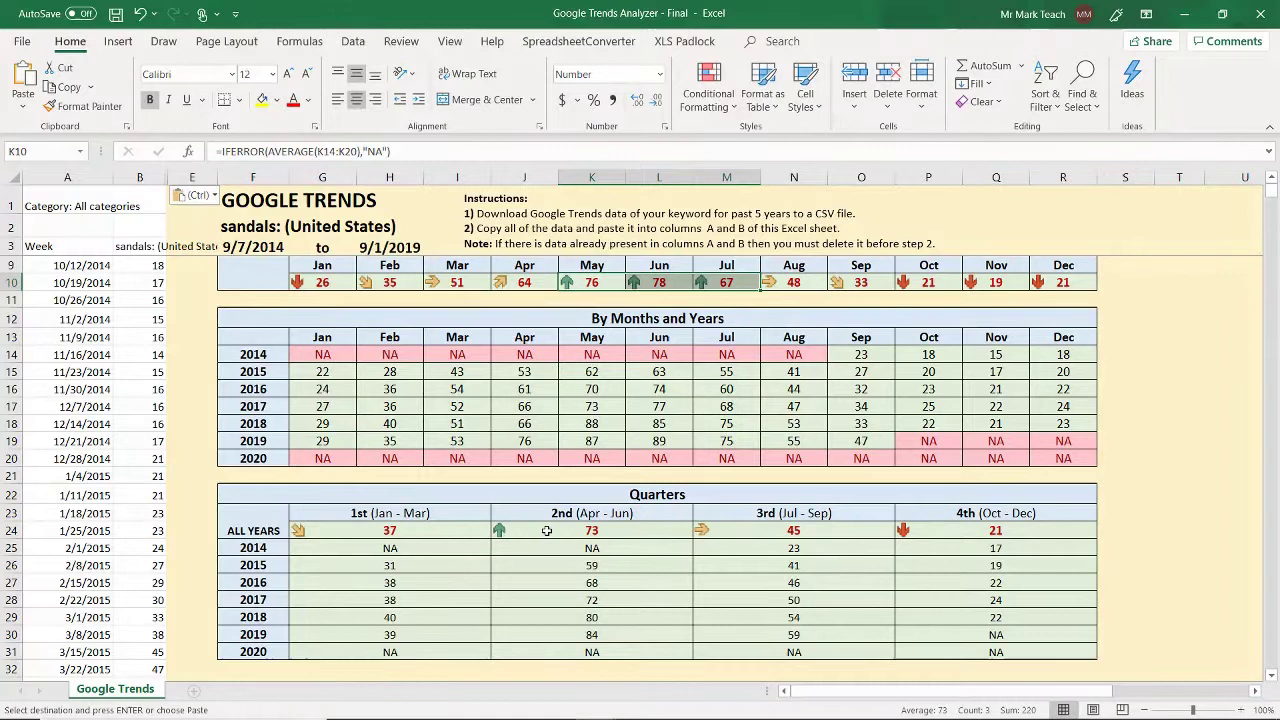
left_click(590, 538)
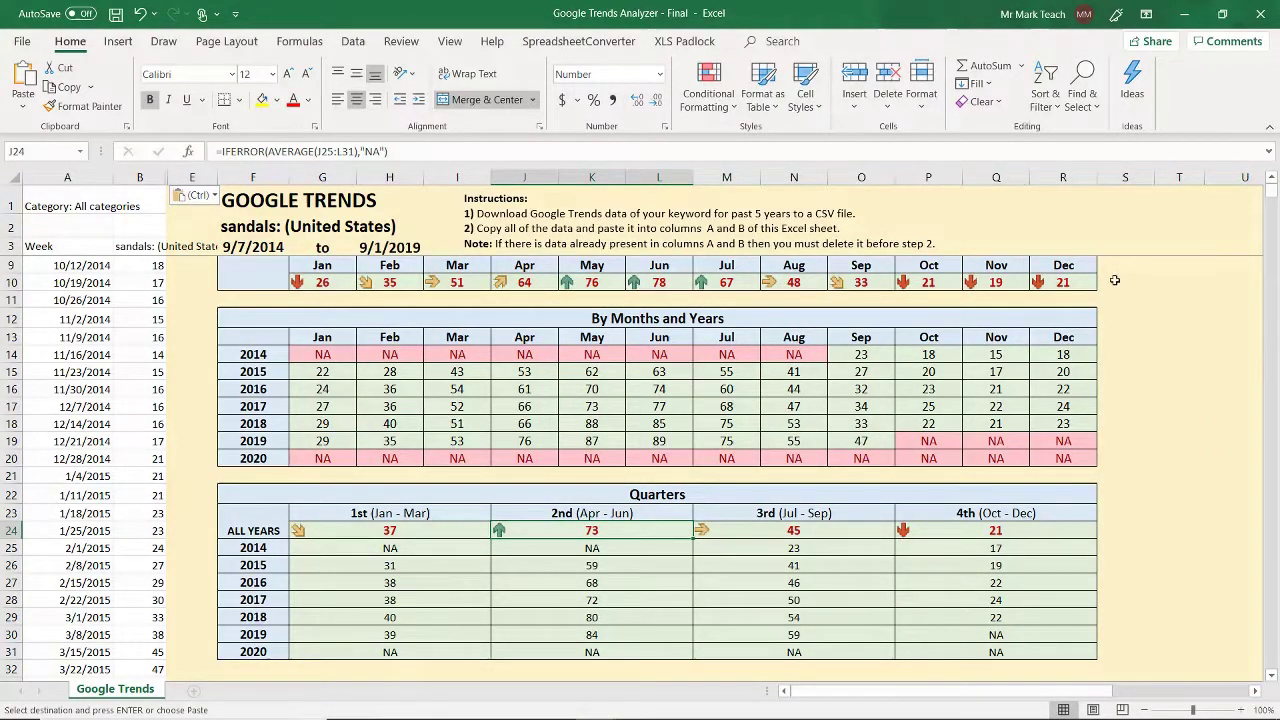
left_click(1272, 179)
left_click(1272, 179)
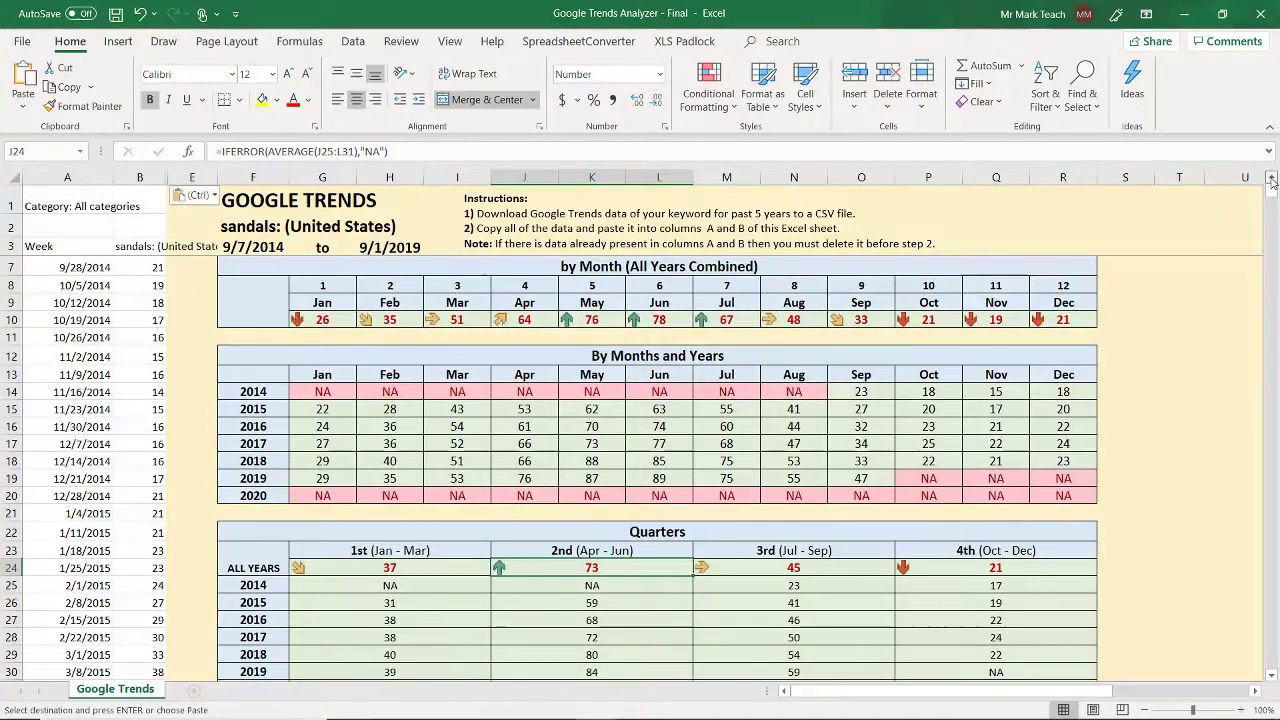
left_click(1272, 179)
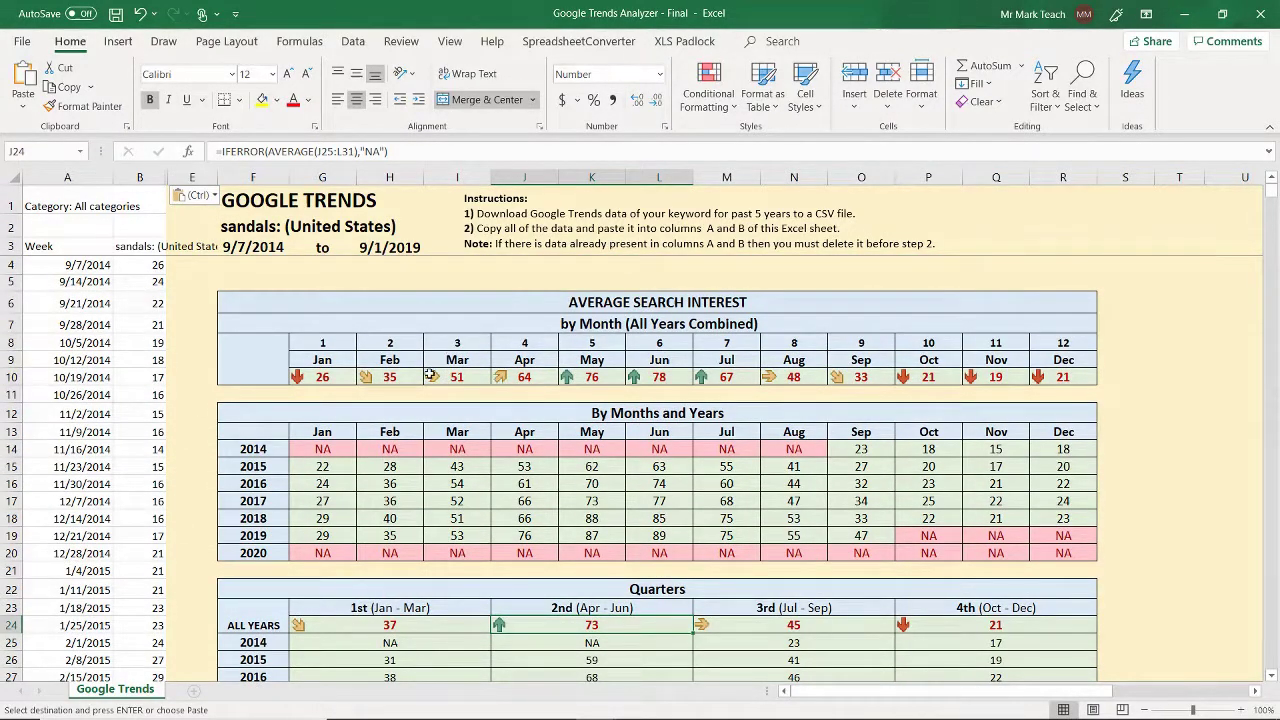
left_click(270, 281)
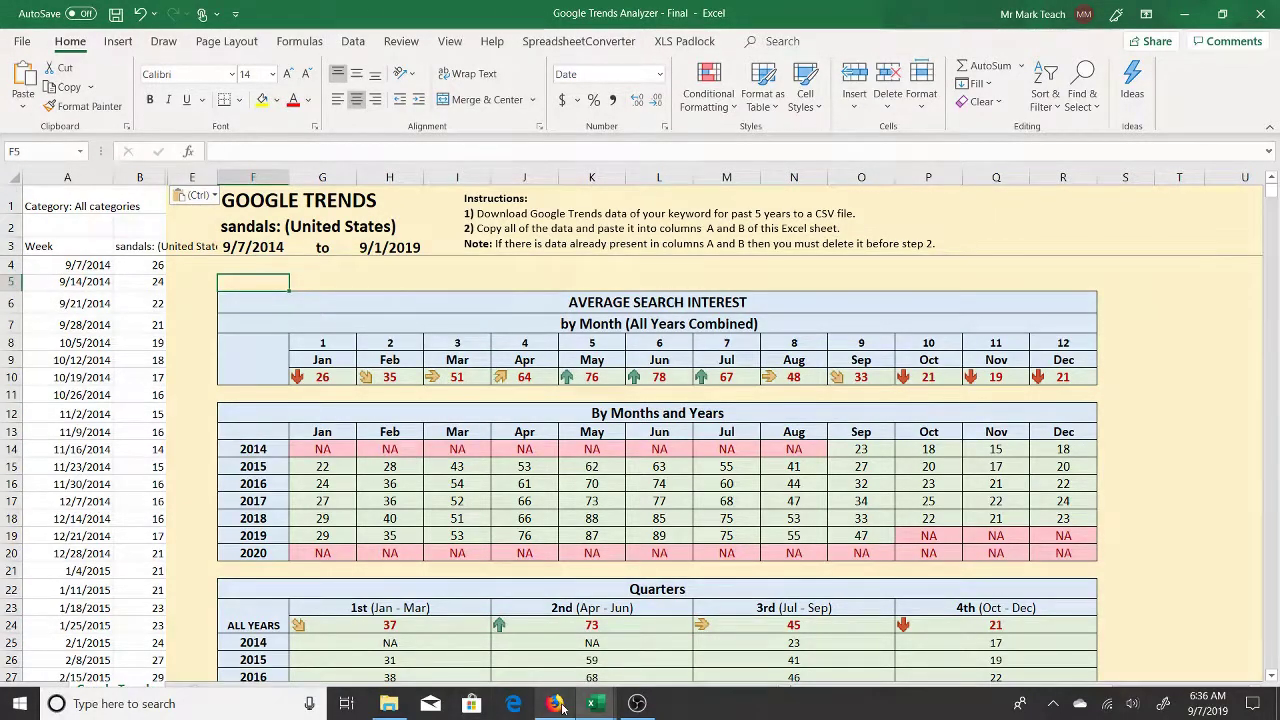
Switch the five-year sandals trend to YouTube Search and open its CSV download in Excel.
left_click(553, 714)
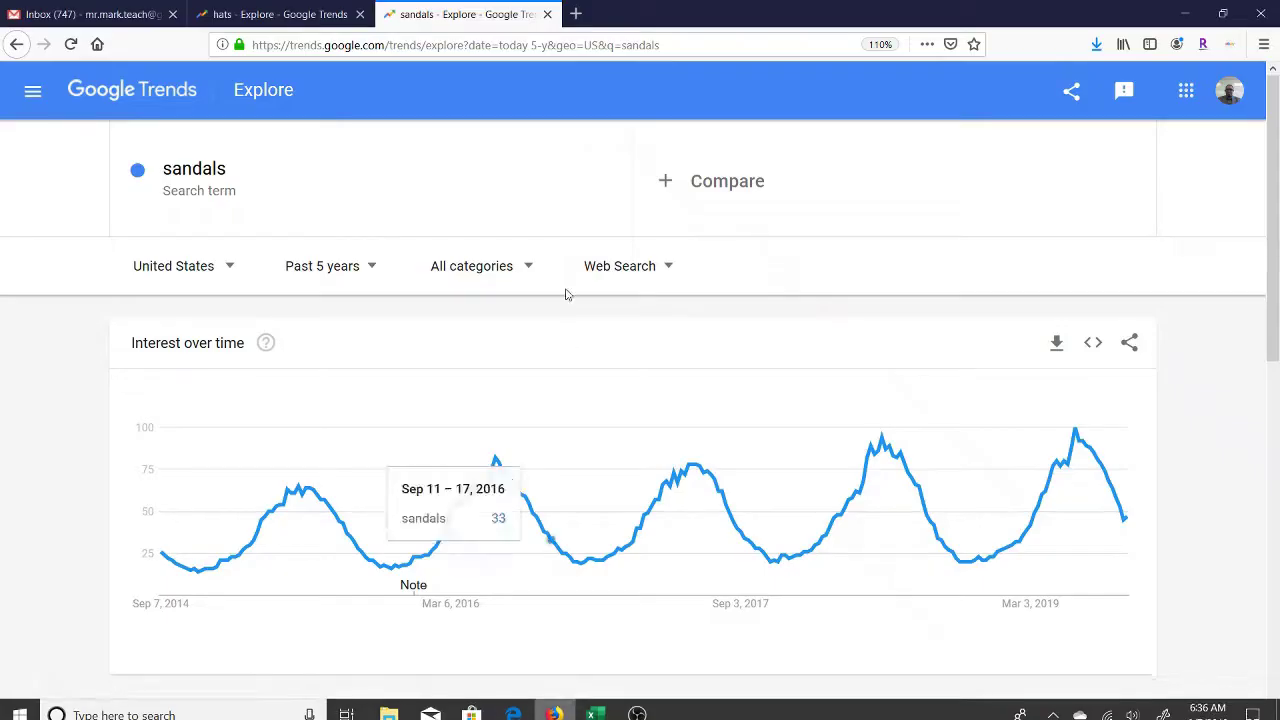
left_click(372, 270)
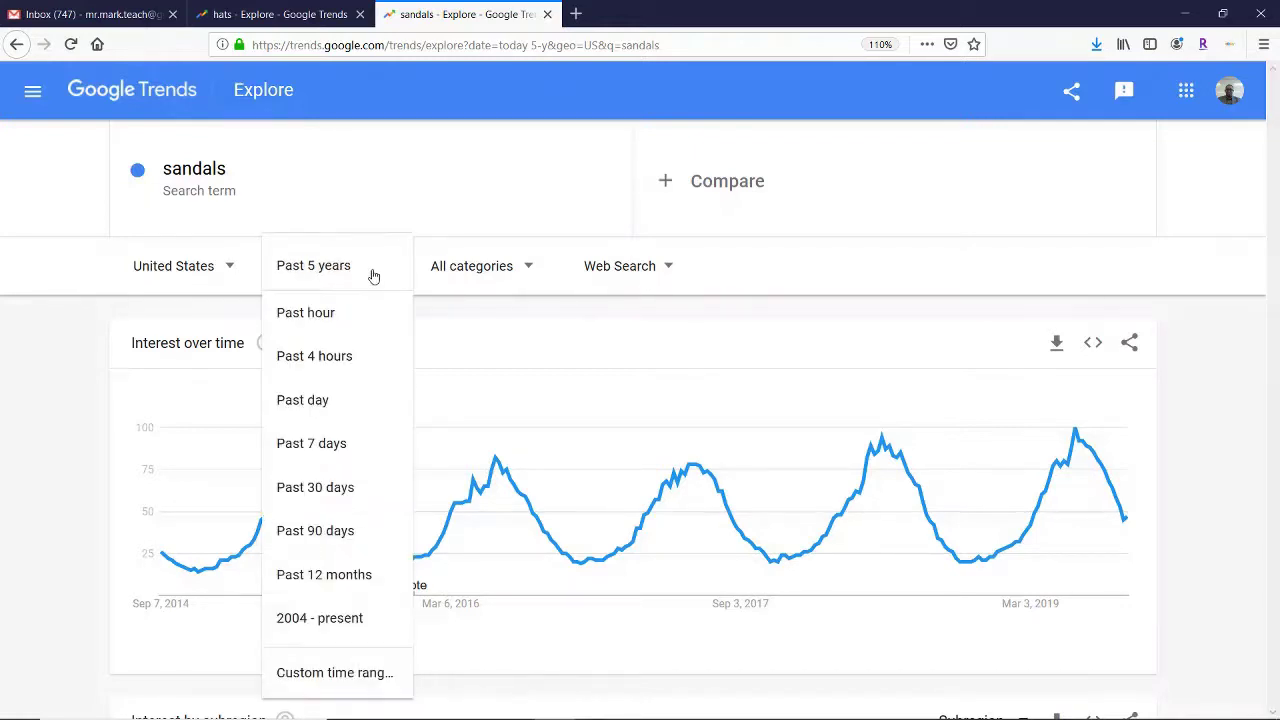
left_click(459, 311)
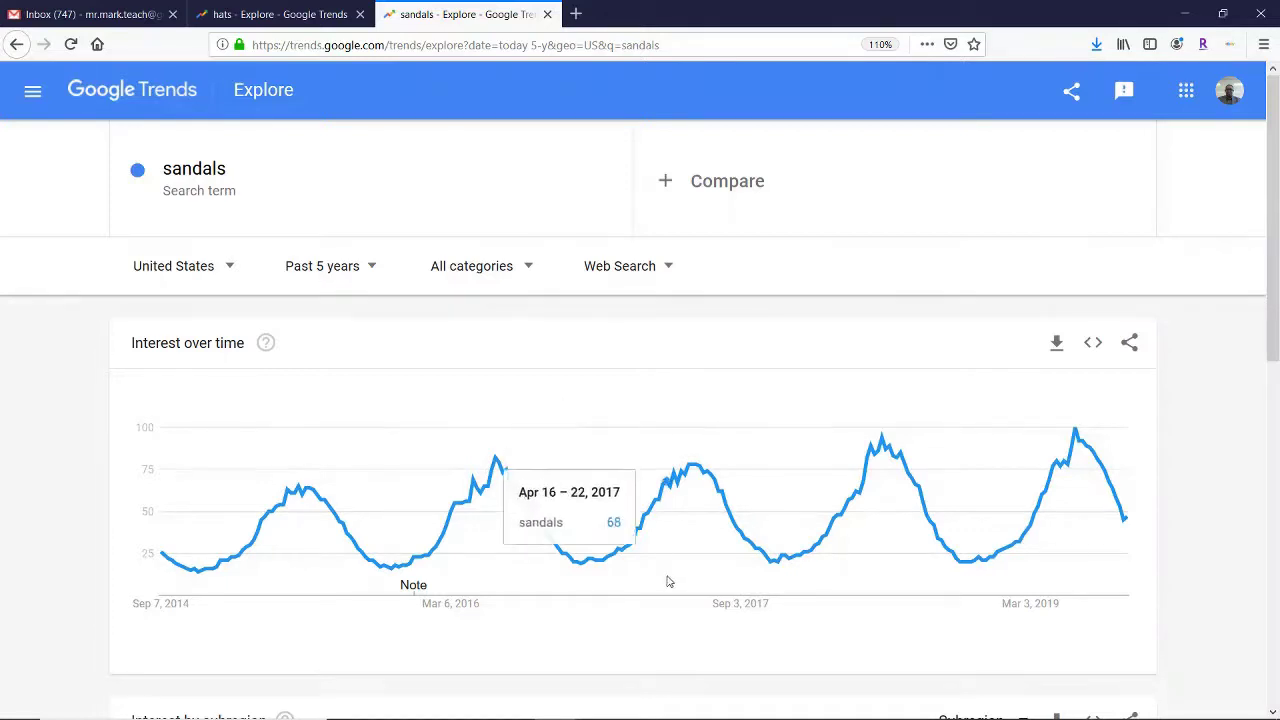
left_click(669, 269)
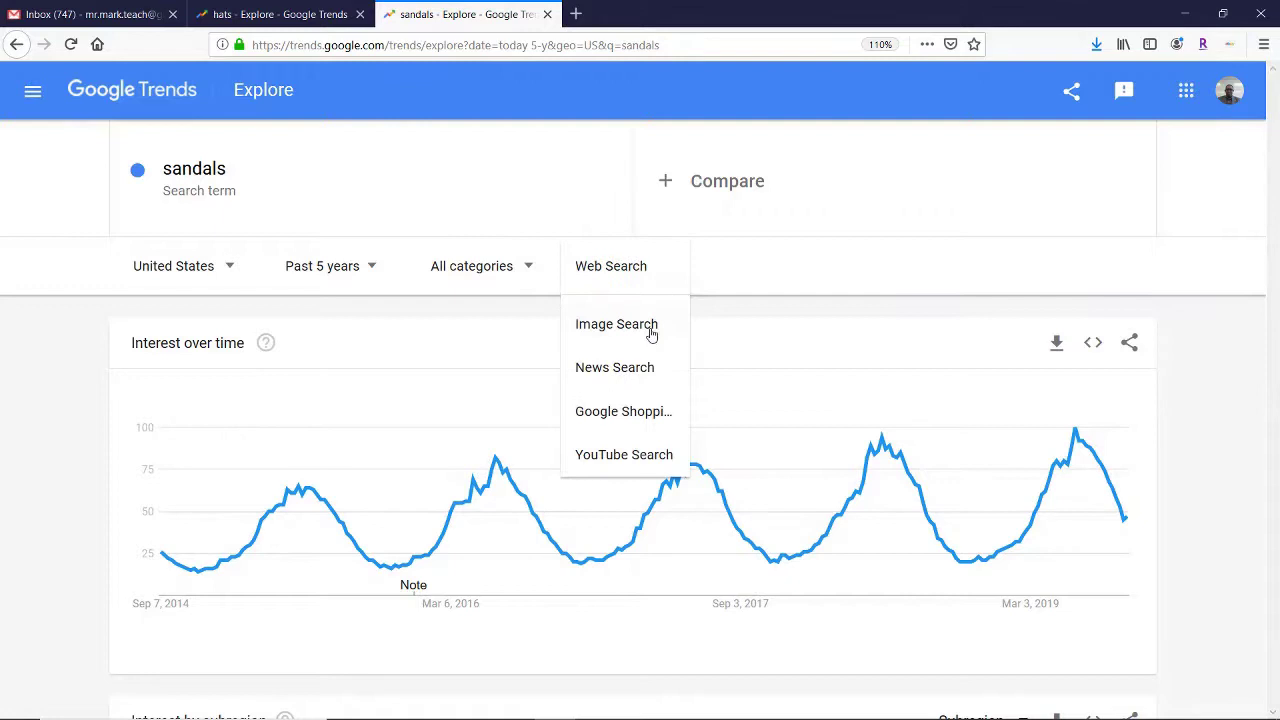
left_click(633, 460)
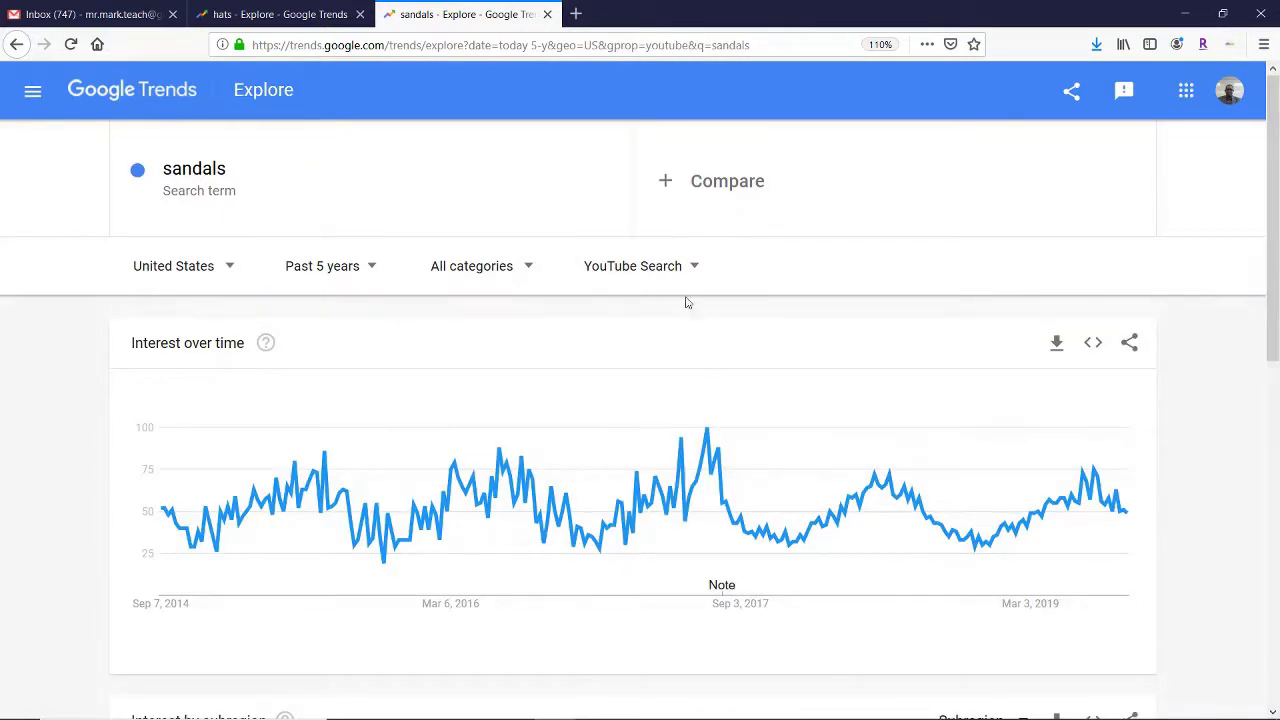
left_click(1058, 341)
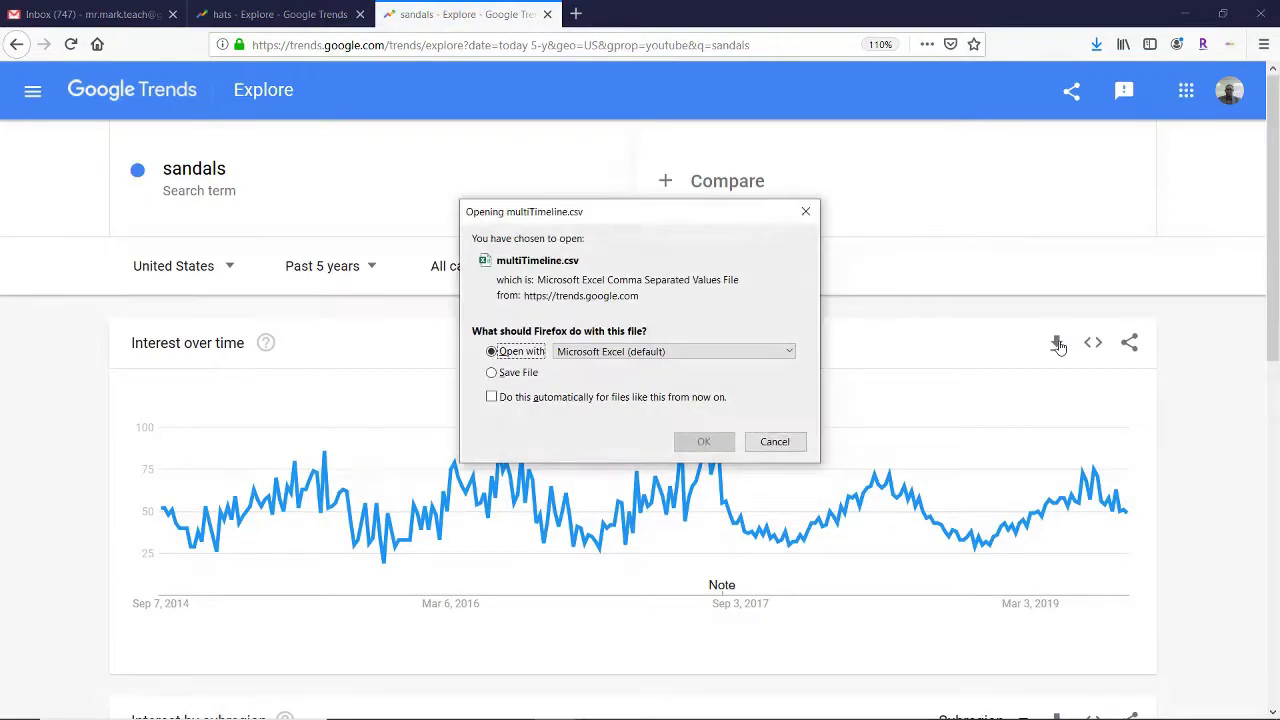
left_click(704, 442)
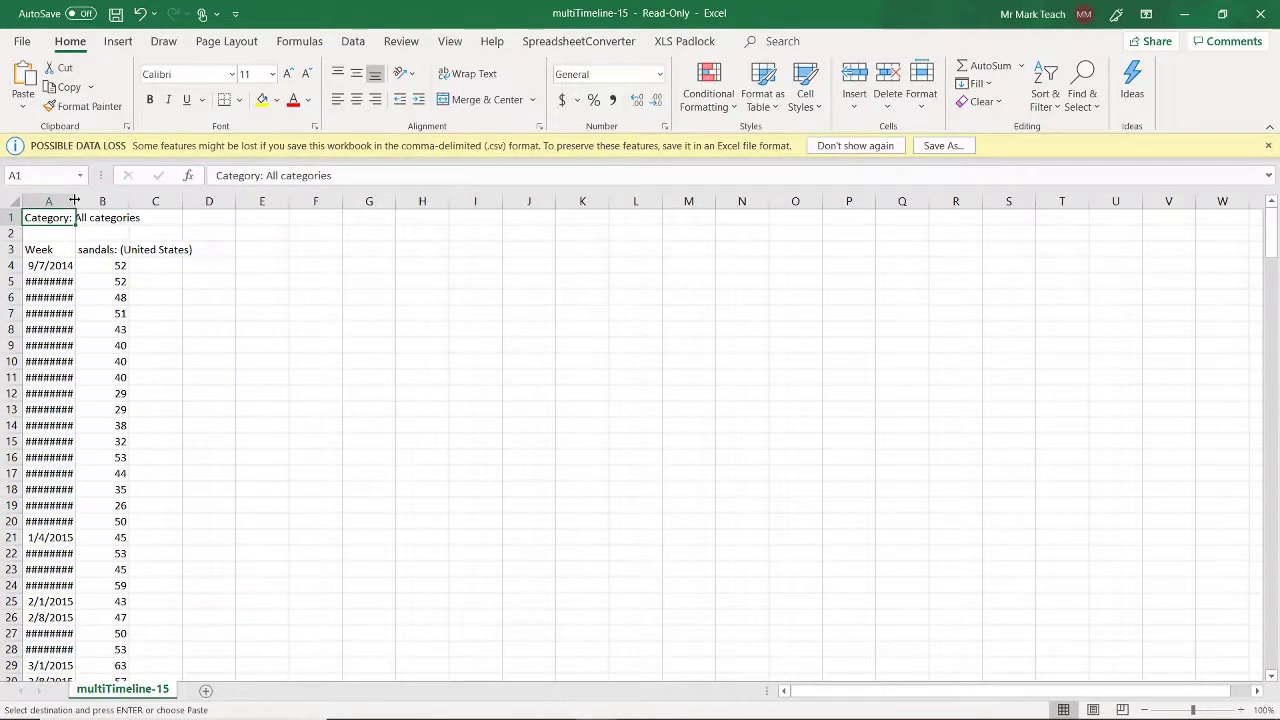
Widen column A in the download, then delete the old web-search data from the analyzer's columns A:B.
left_click_drag(75, 201, 153, 203)
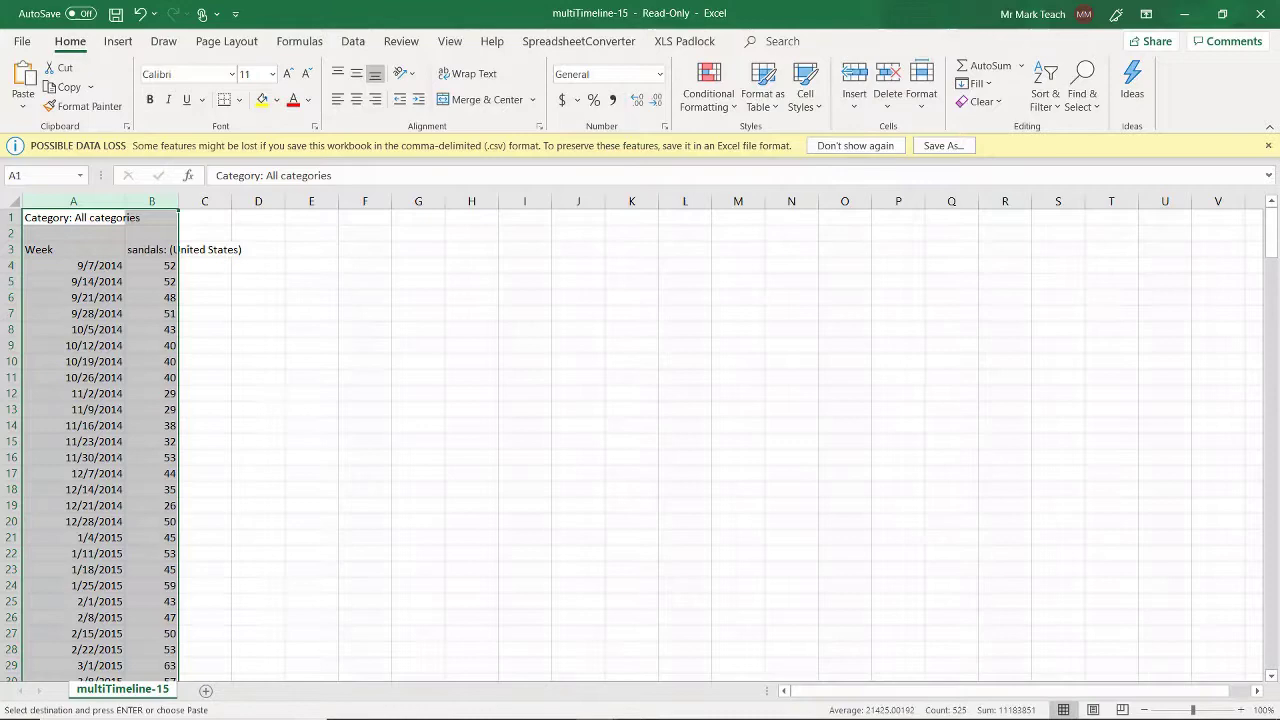
mouse_move(580, 708)
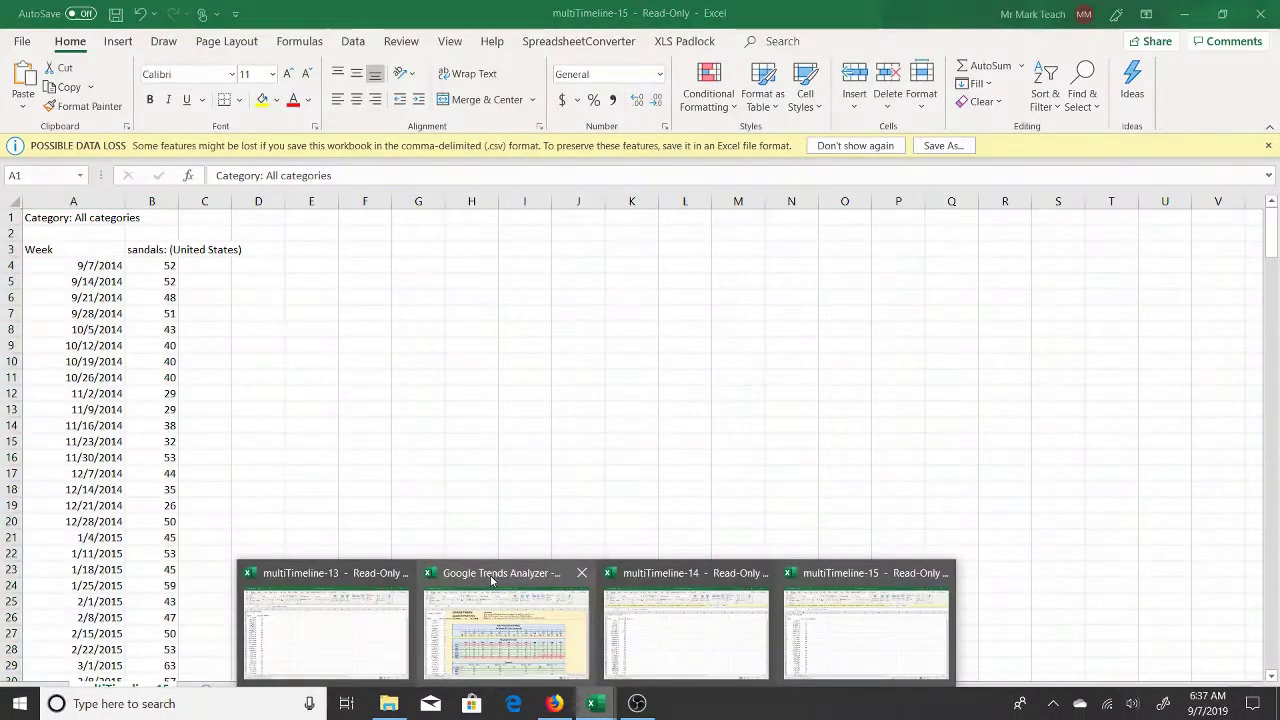
left_click(506, 605)
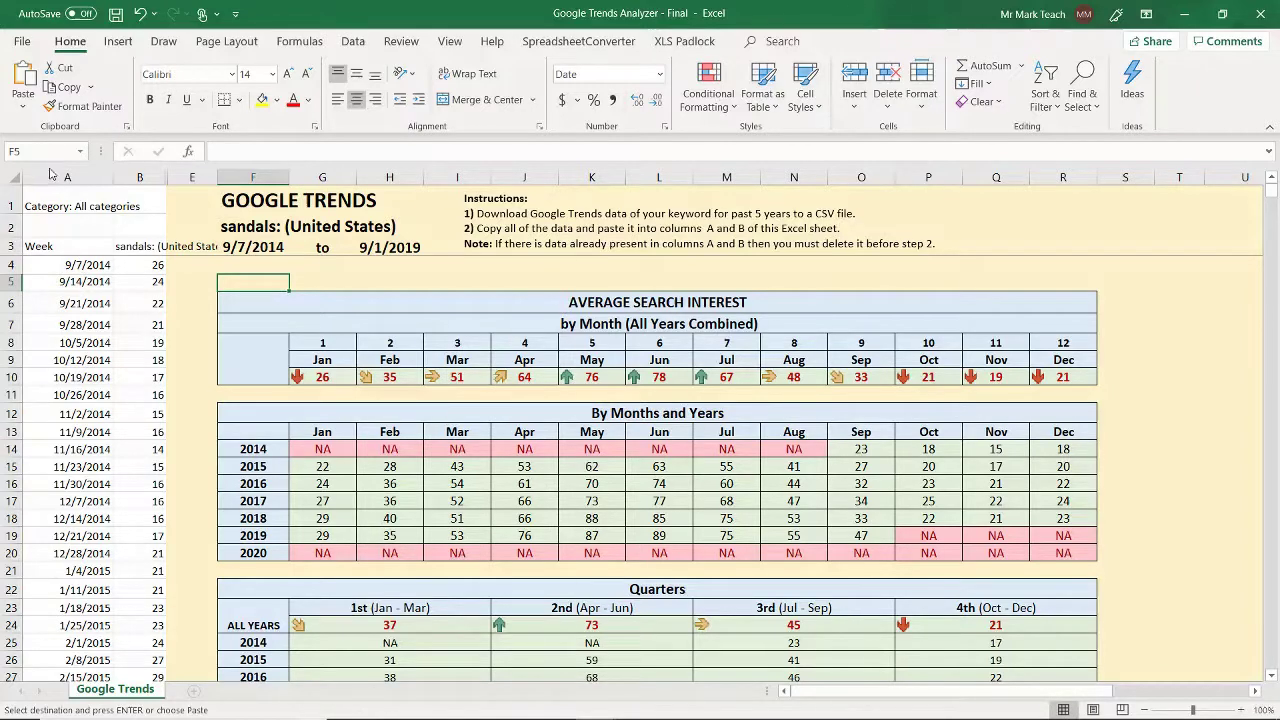
left_click_drag(58, 173, 126, 176)
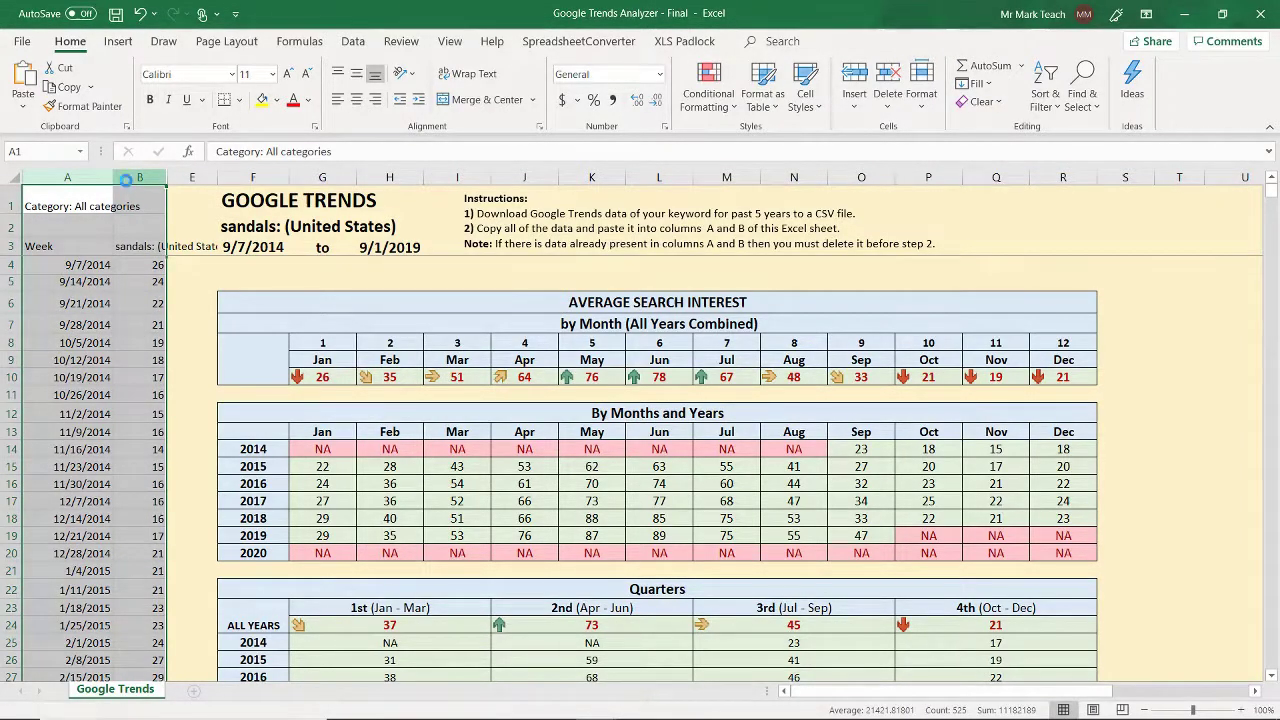
key("Delete")
Copy columns A:B of multiTimeline-15 and return to the Google Trends Analyzer workbook.
left_click(593, 703)
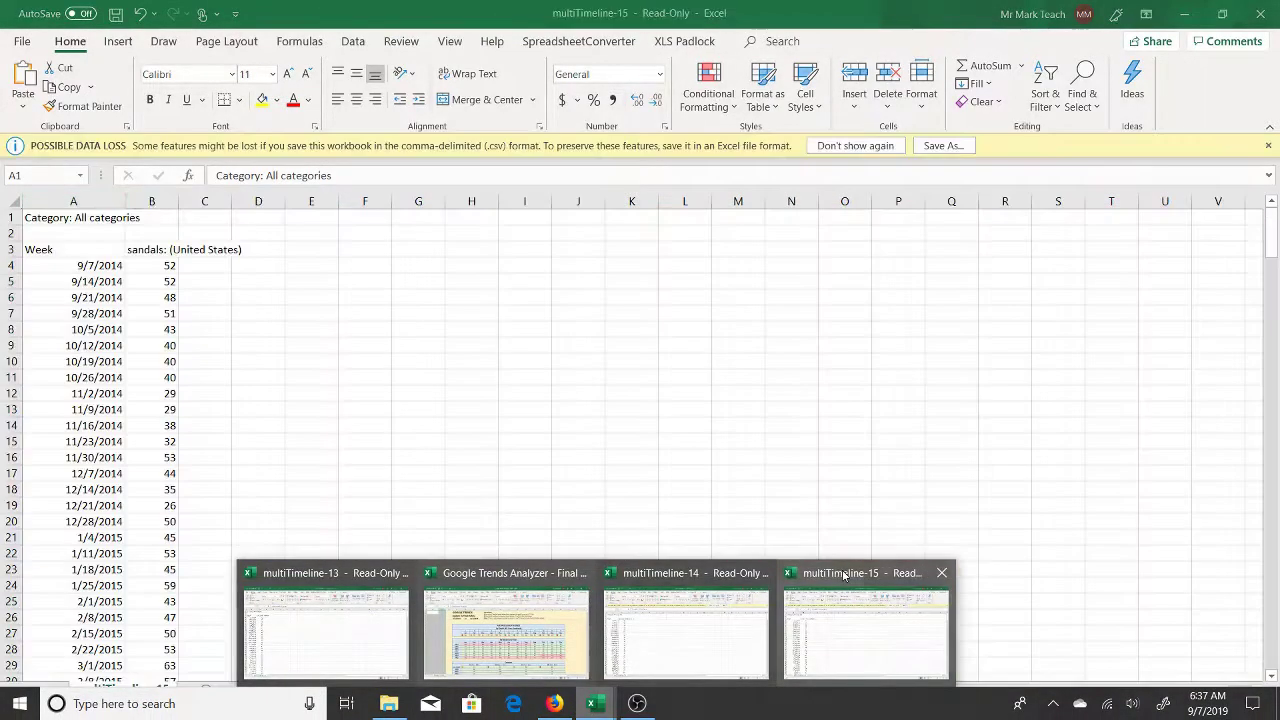
left_click(843, 575)
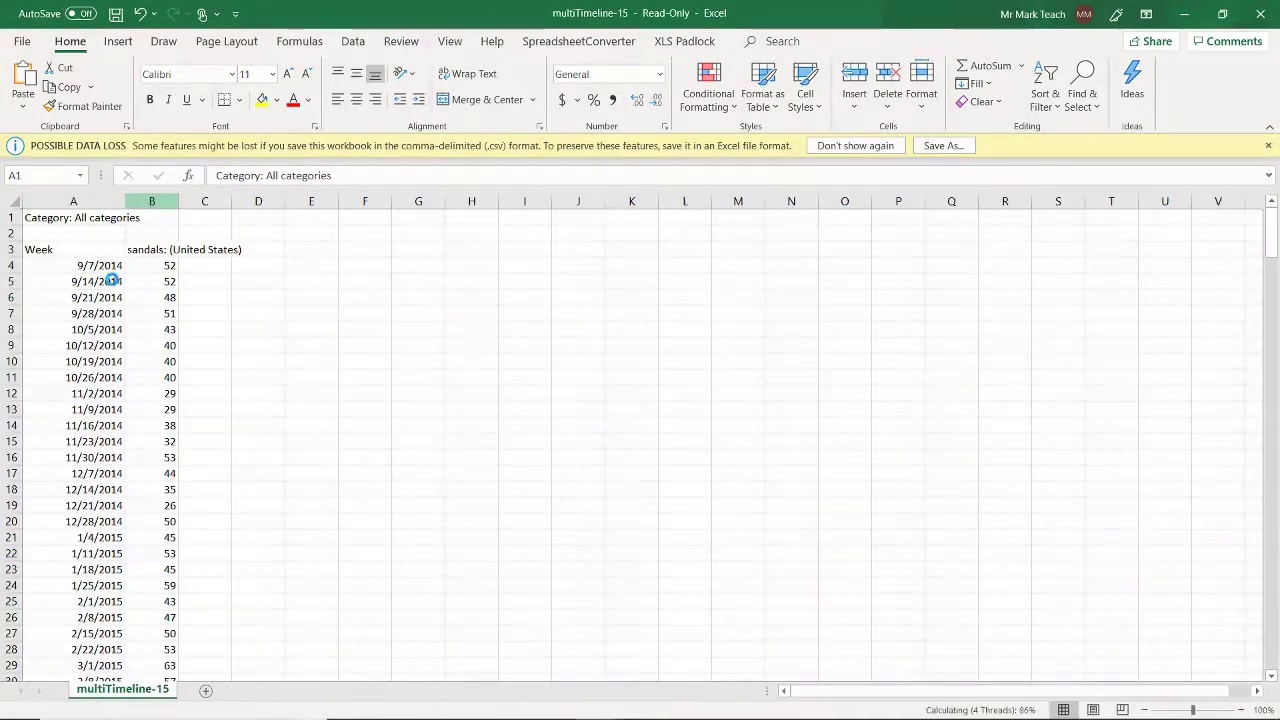
left_click_drag(151, 201, 75, 201)
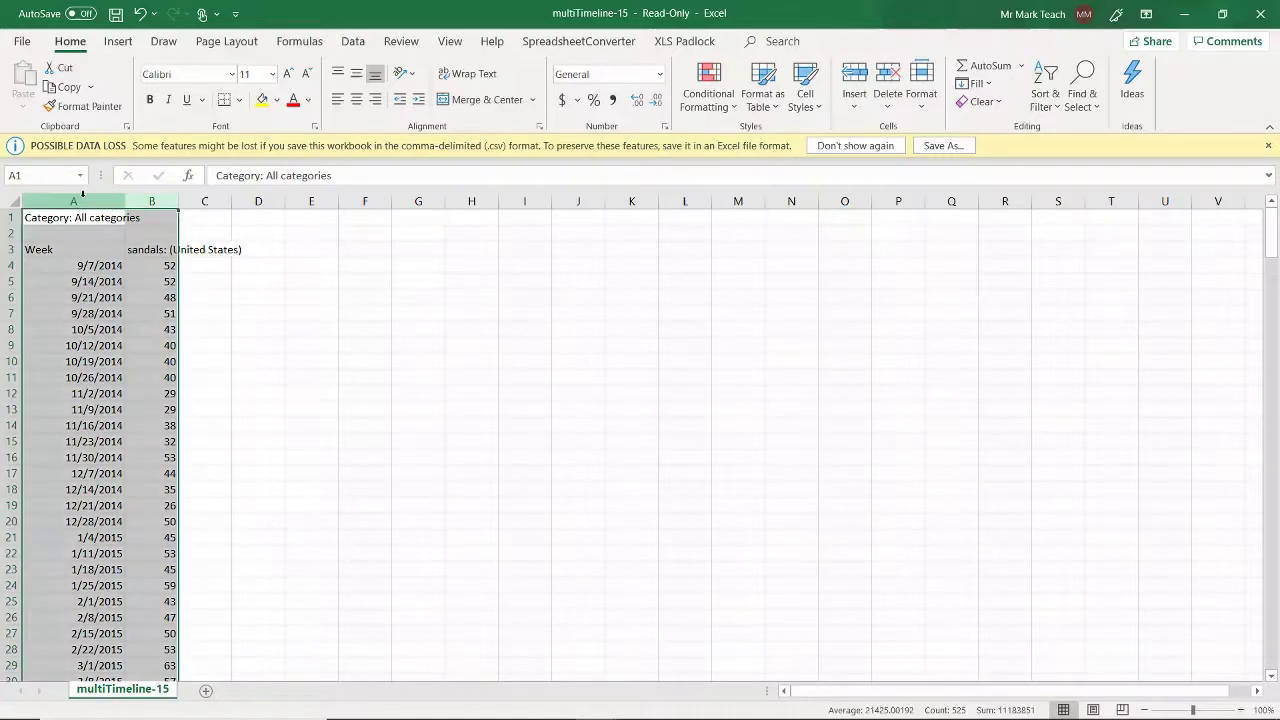
right_click(79, 205)
left_click(118, 236)
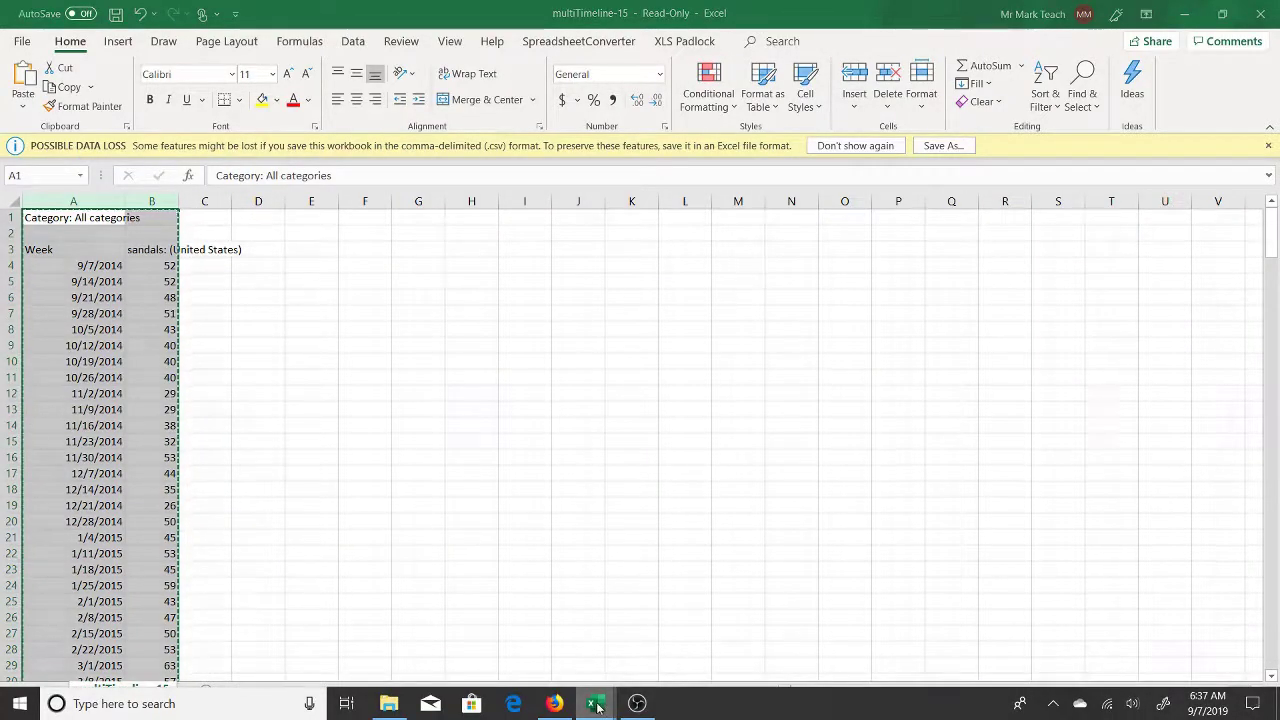
mouse_move(594, 703)
left_click(494, 585)
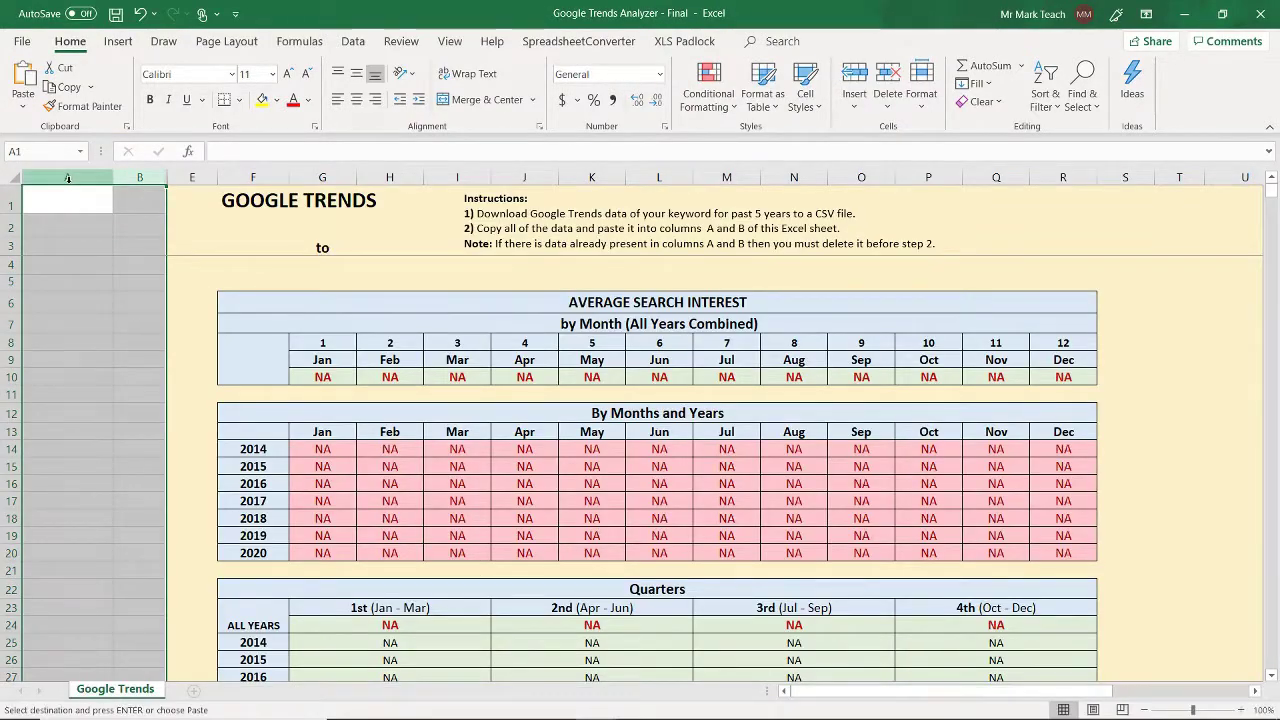
Paste the YouTube sandals data into columns A and B, then check the keyword title formula in F2.
right_click(74, 181)
left_click(108, 264)
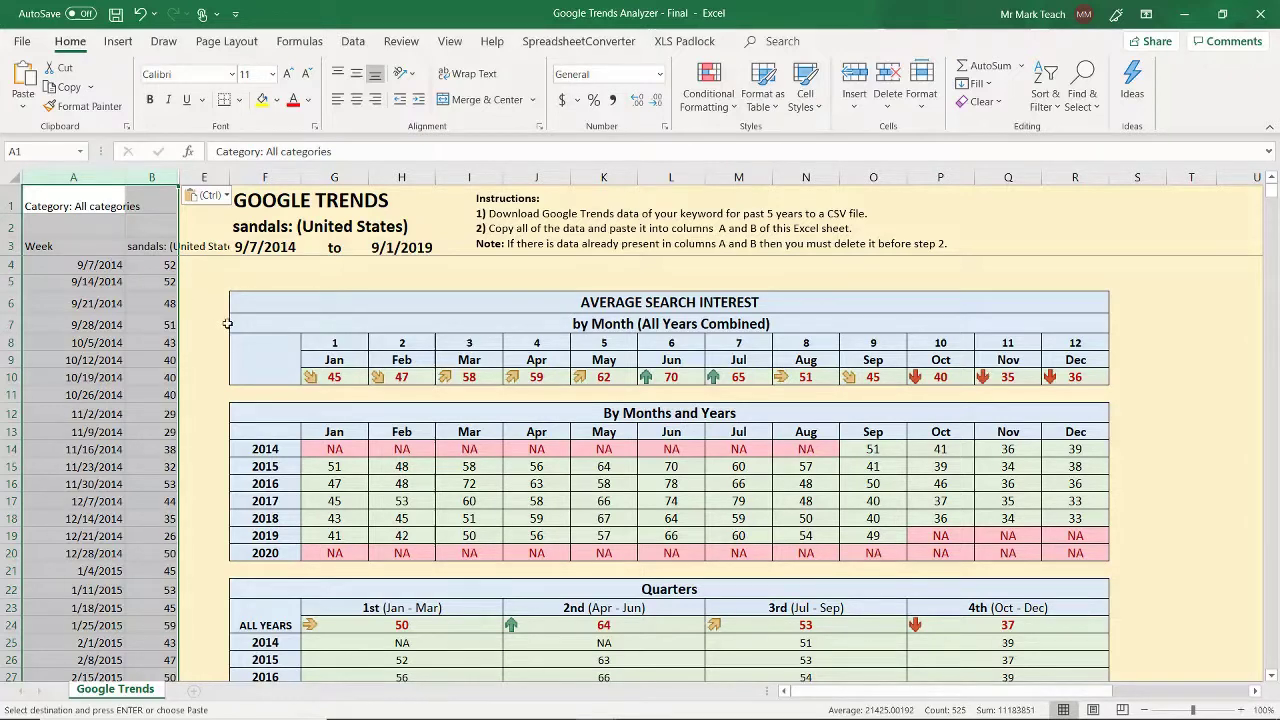
left_click(262, 226)
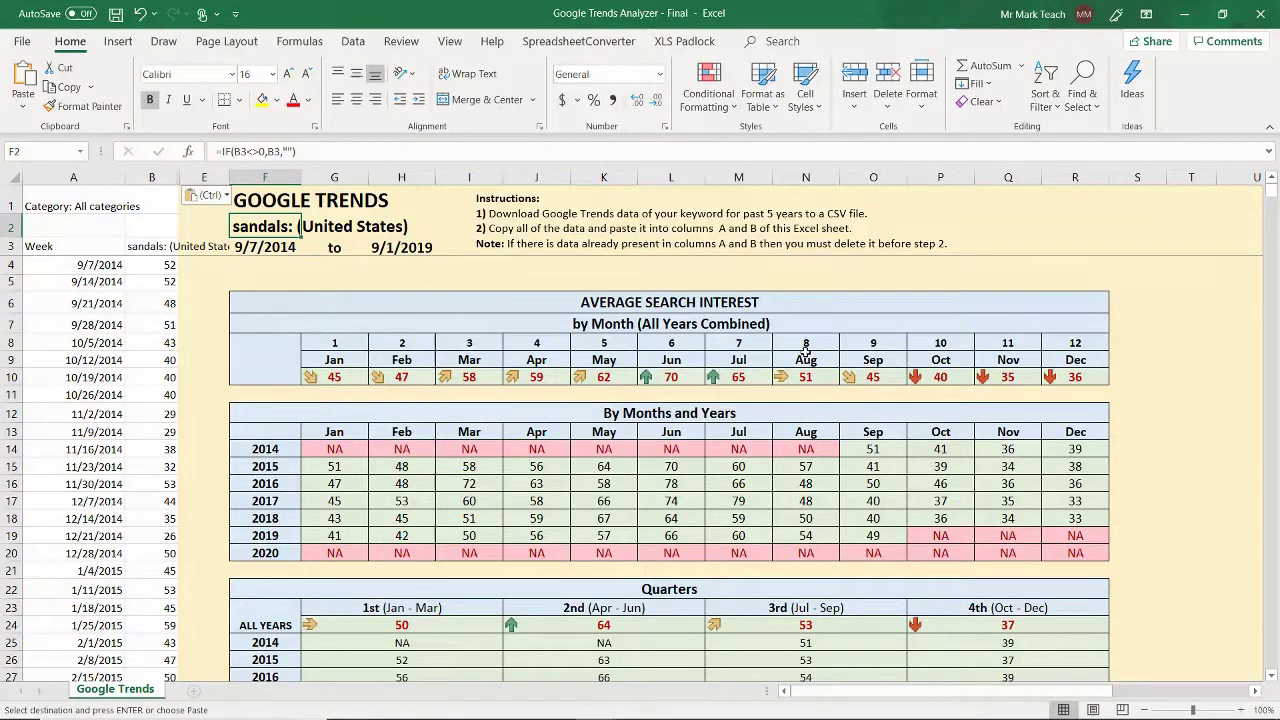
left_click_drag(650, 377, 738, 377)
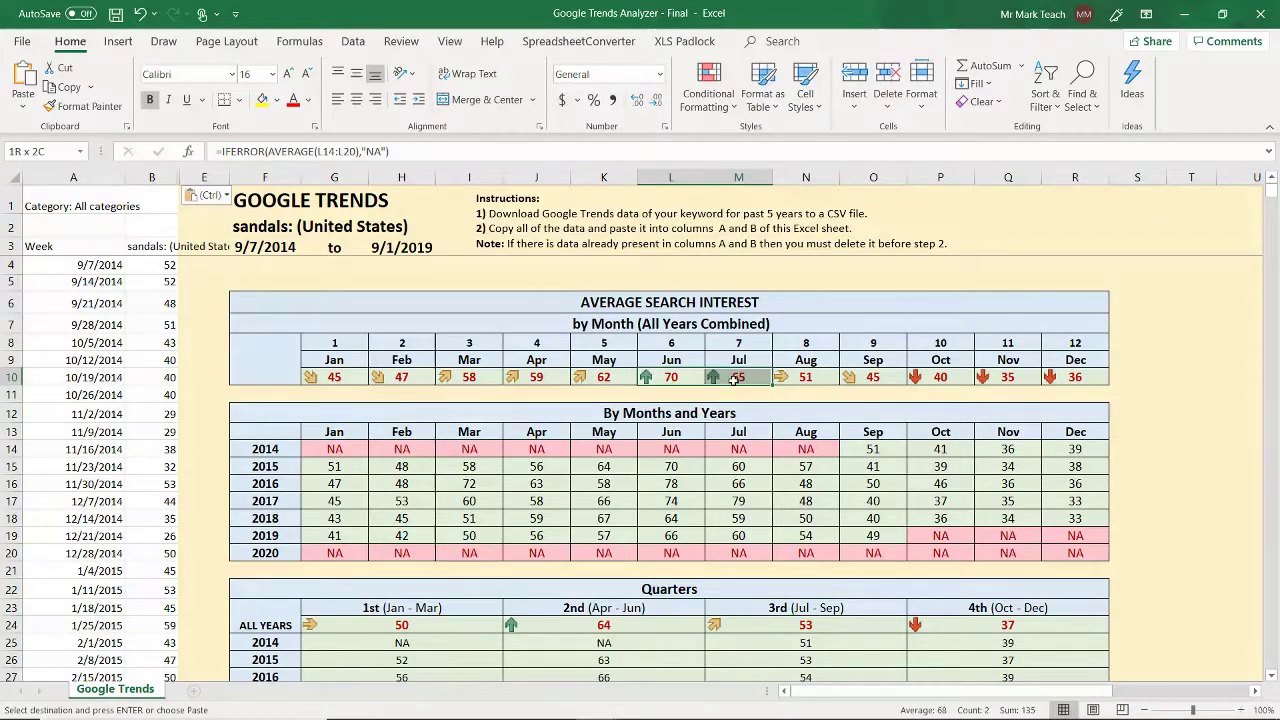
left_click(580, 376)
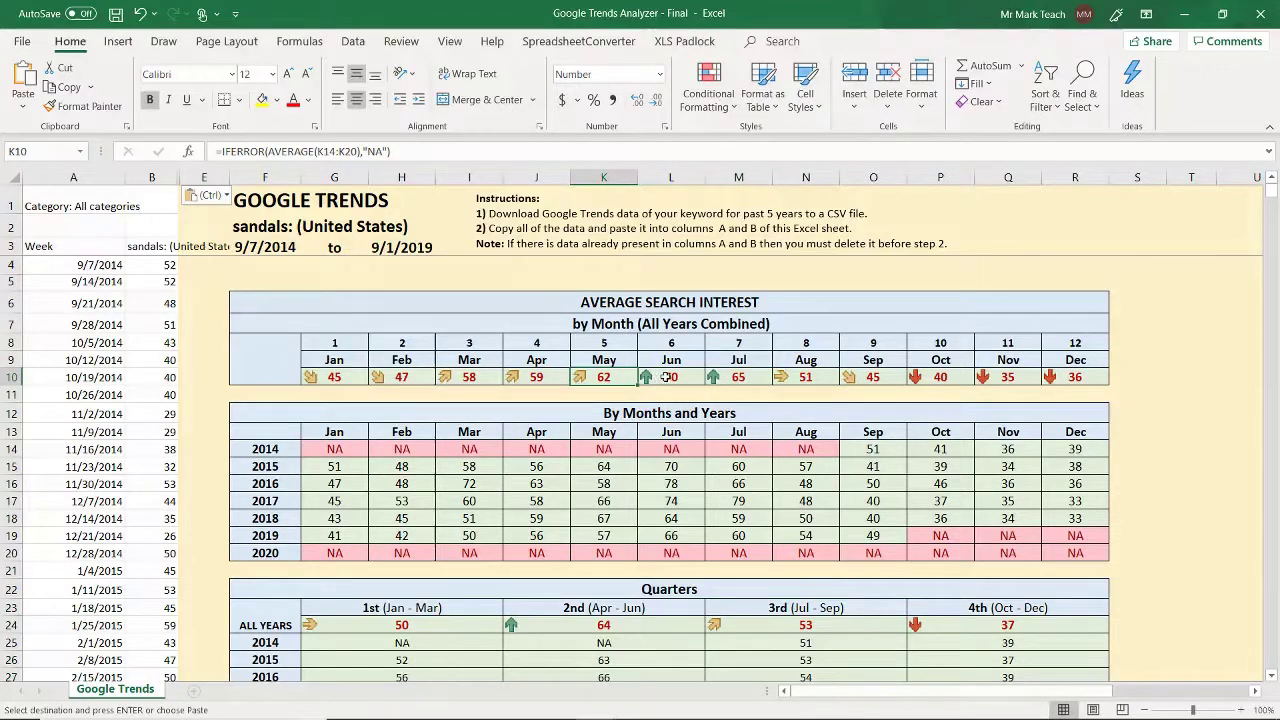
left_click_drag(660, 377, 724, 377)
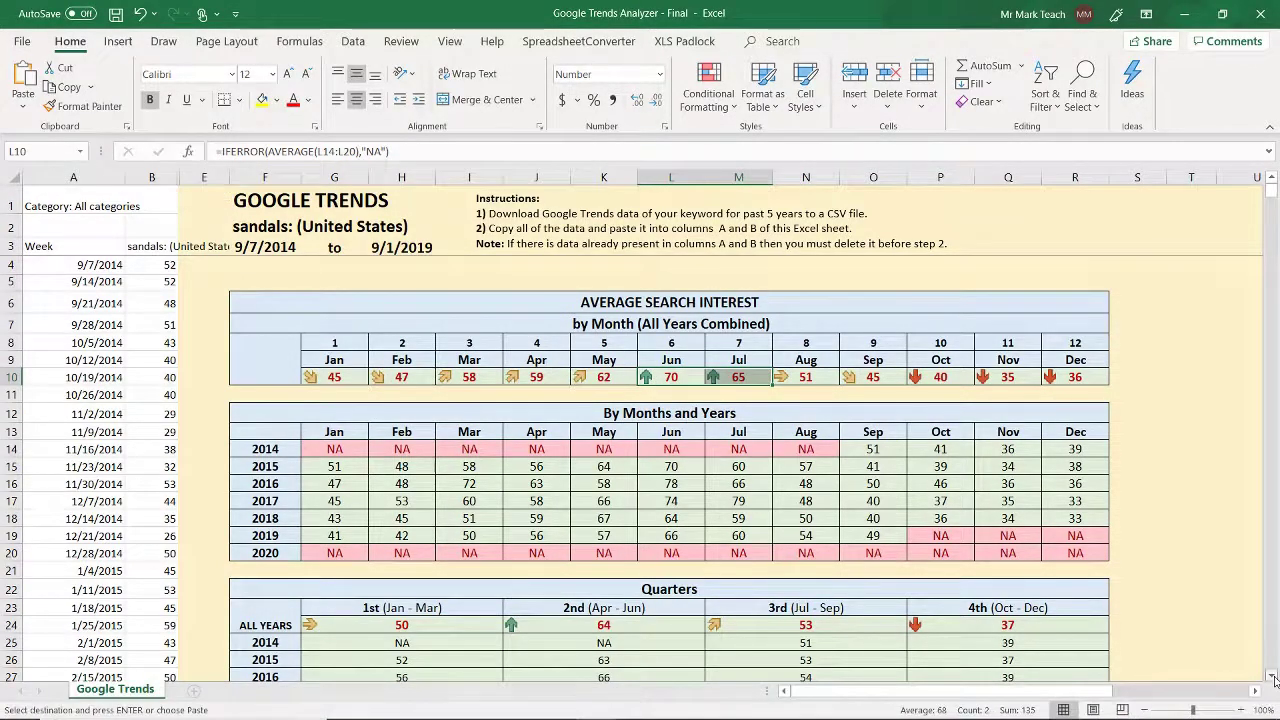
scroll(1274, 680, "down", 1)
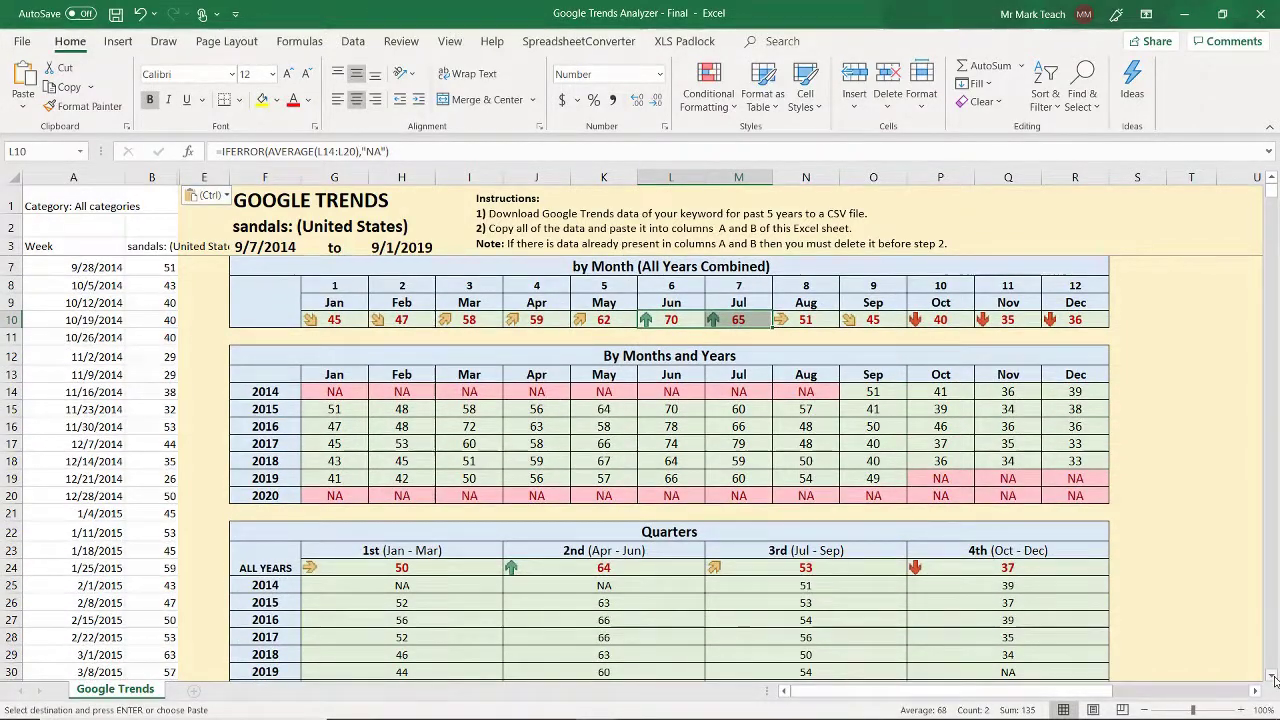
scroll(1274, 680, "down", 1)
left_click(680, 530)
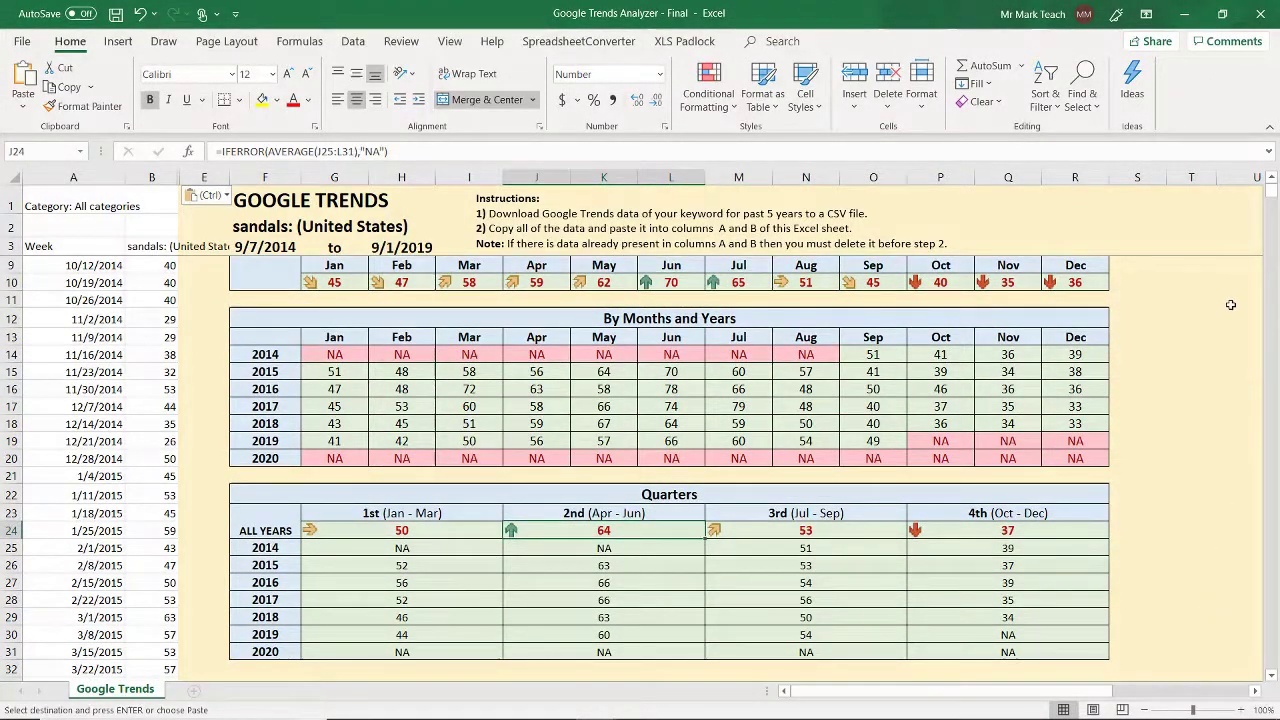
left_click(1272, 178)
left_click(1272, 178)
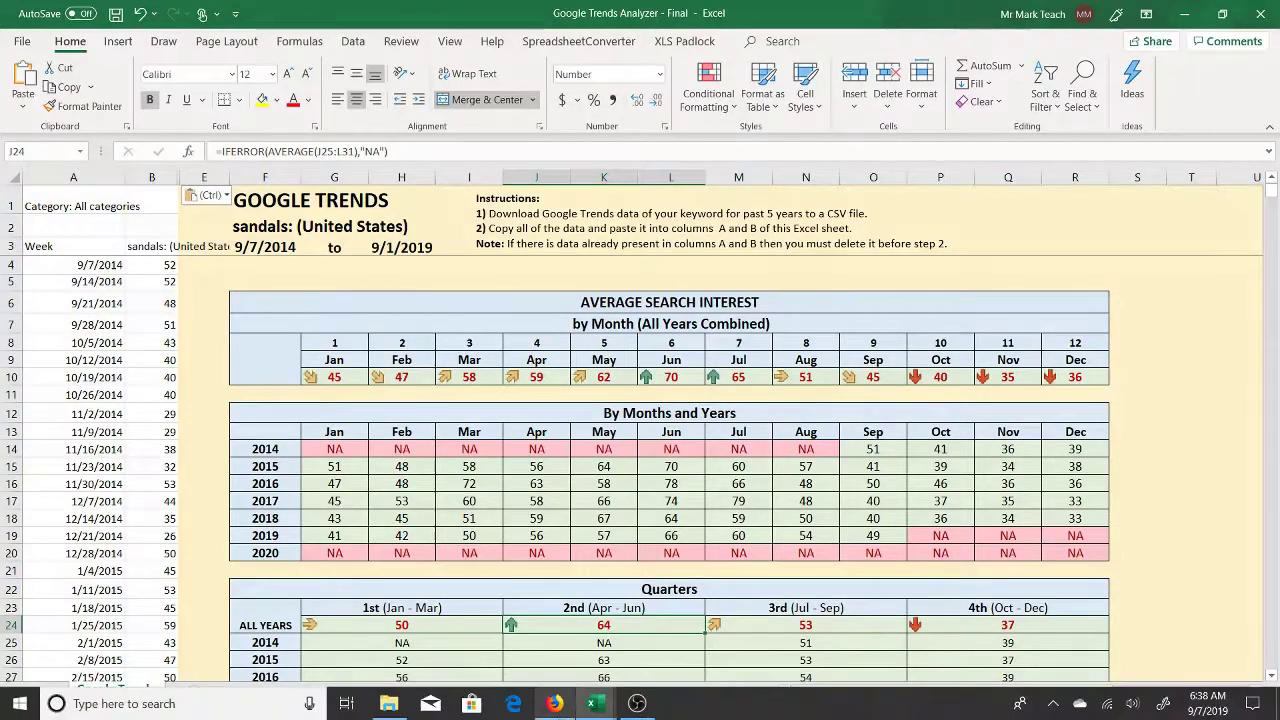
left_click(553, 704)
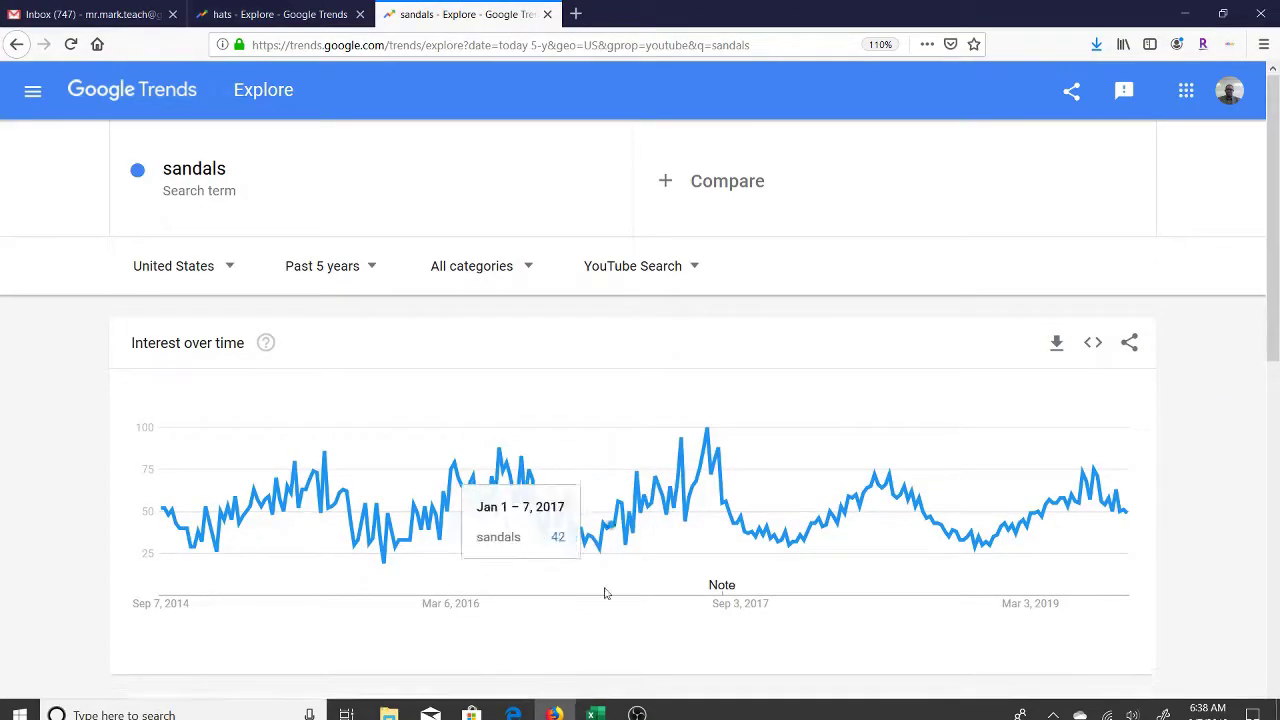
left_click(553, 704)
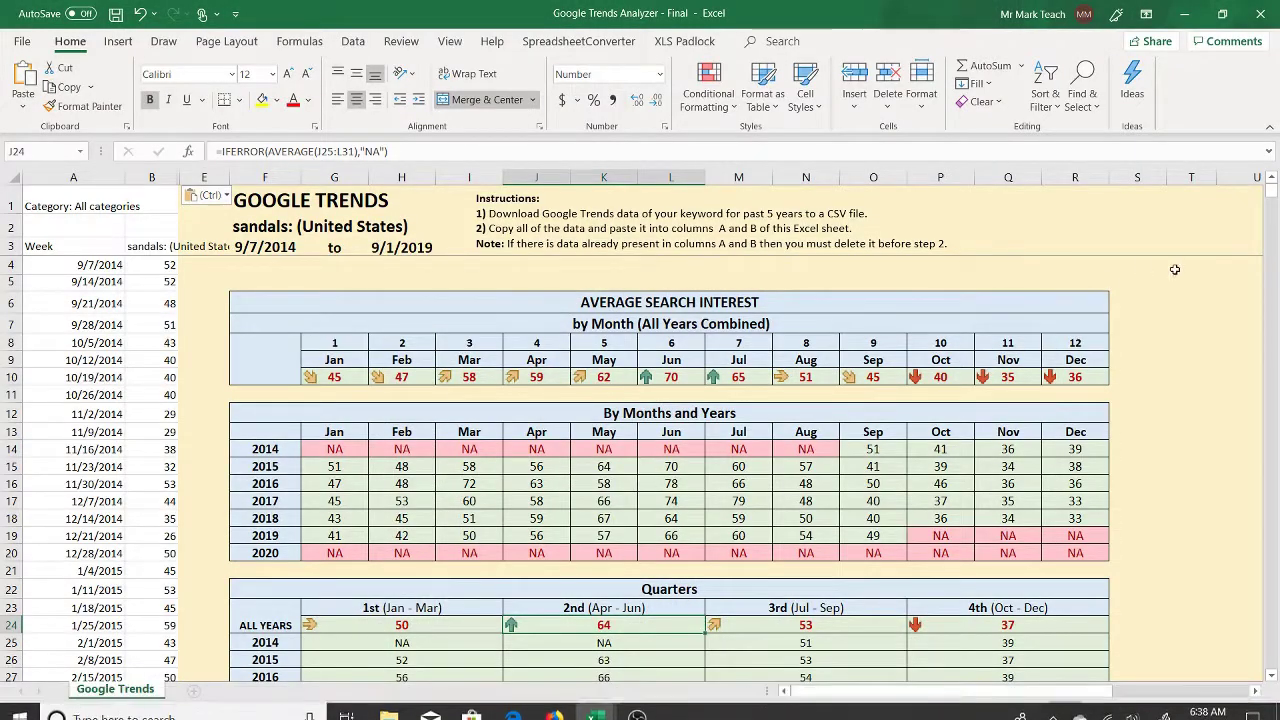